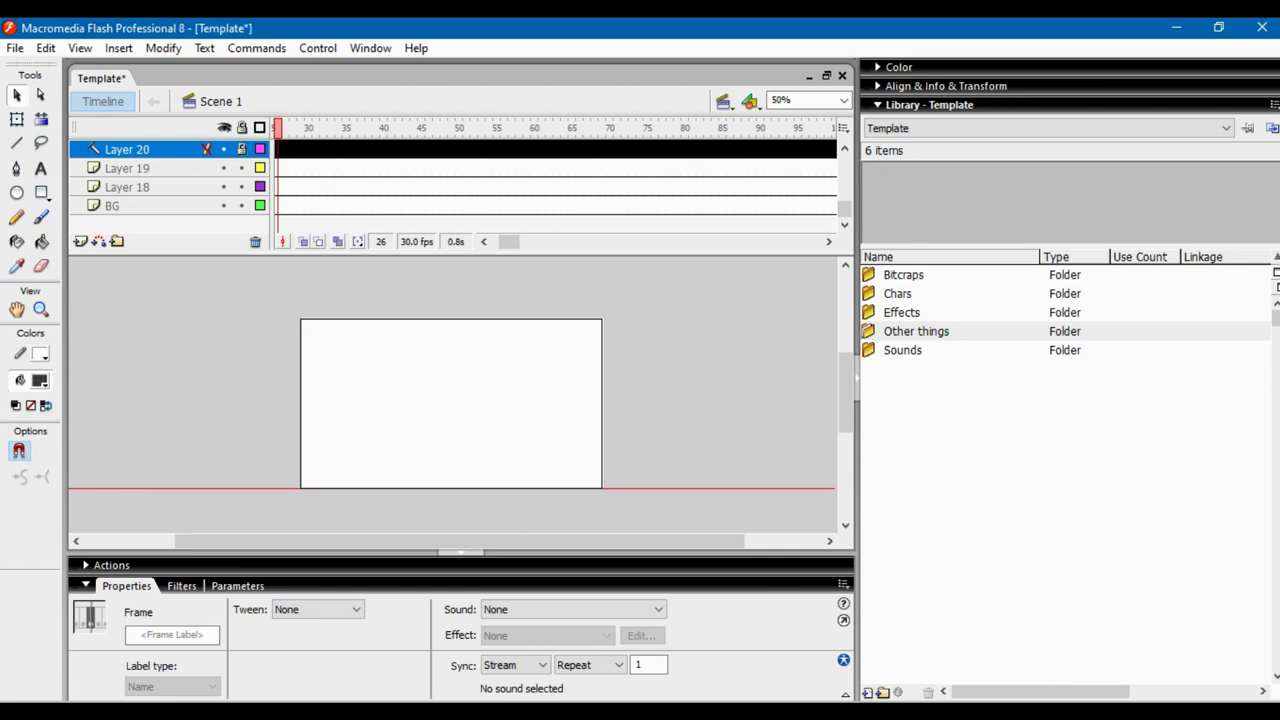
Deselect the selected frames of Layer 20 in the timeline
key("alt")
key("alt")
key("alt")
key("ctrl+shift+a")
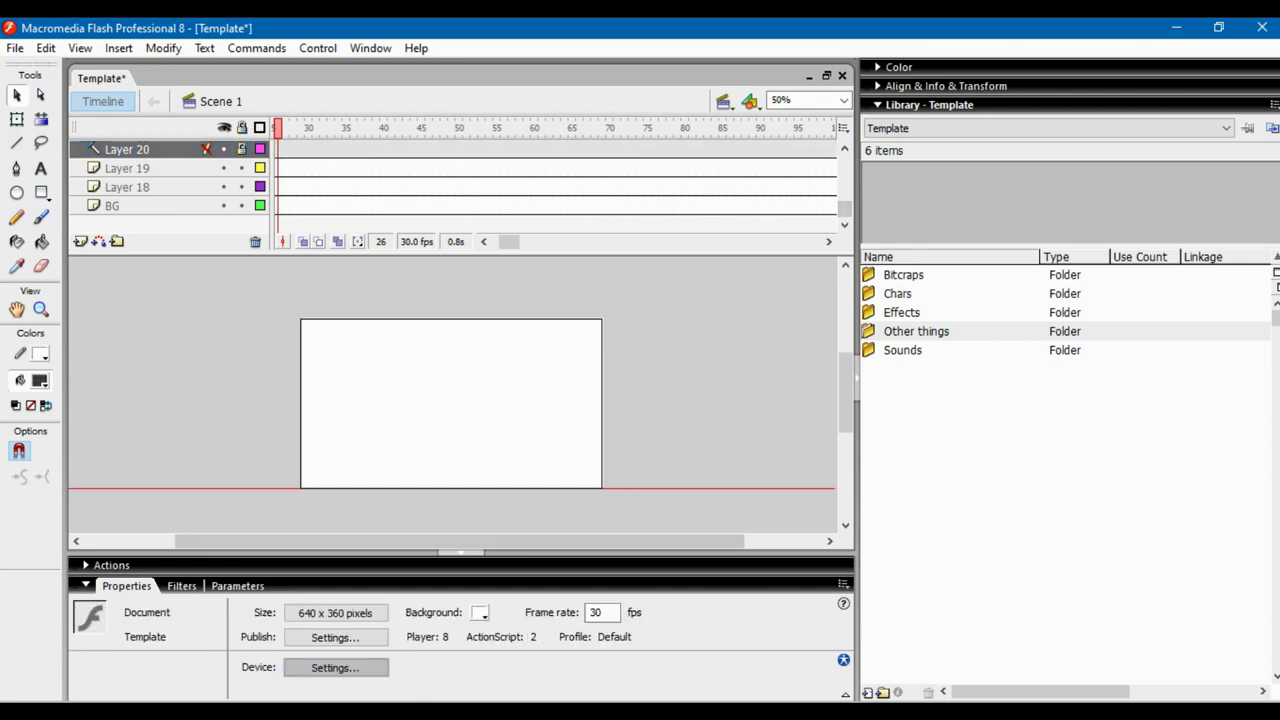
Switch to paint.net and examine the rows of Naruto sprites on the sprite sheet naruto__end__jus_by_aagus_dcagt00.png
mouse_move(760, 712)
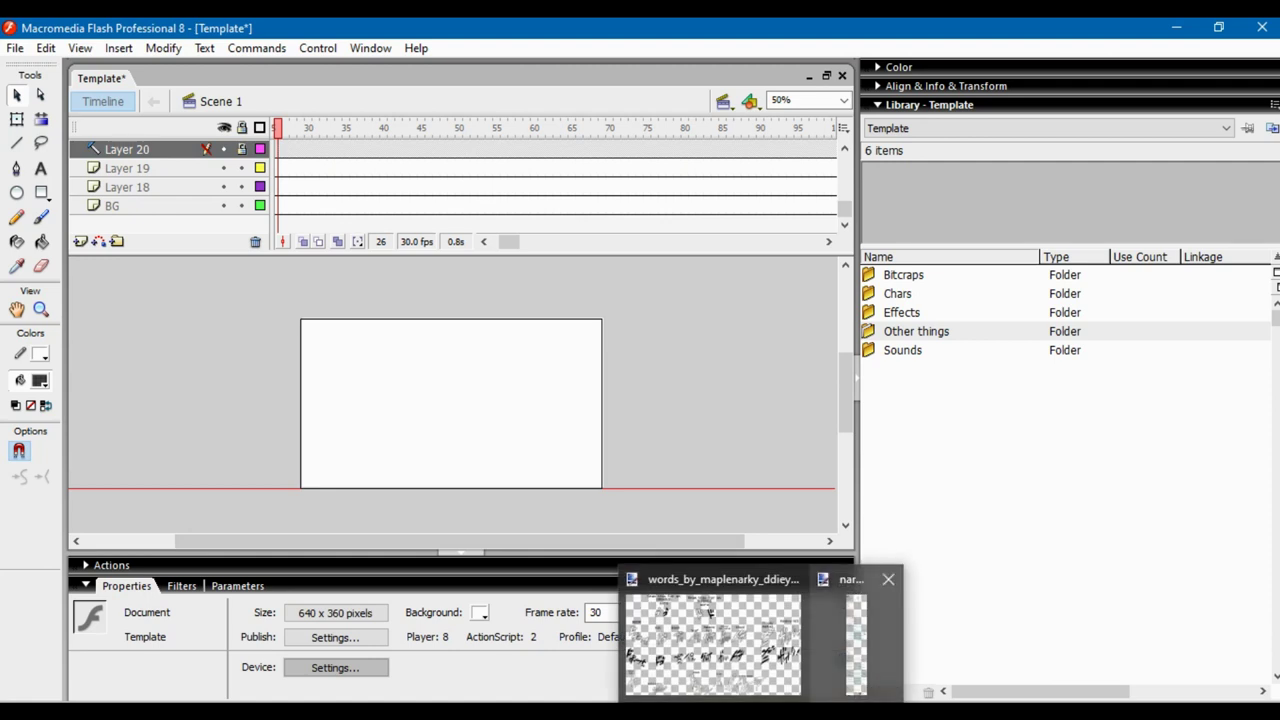
left_click(760, 712)
left_click(856, 640)
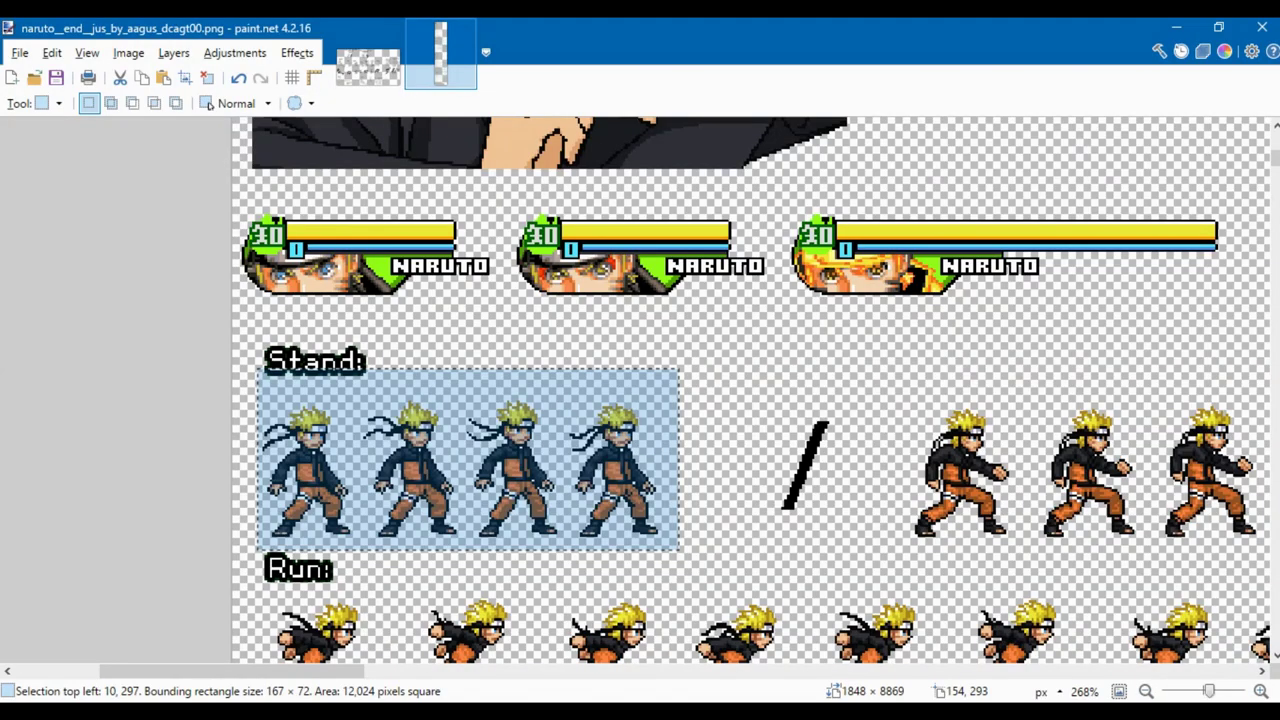
scroll(750, 400, "down", 3)
scroll(750, 400, "up", 5)
scroll(750, 400, "down", 5)
scroll(750, 400, "down", 5)
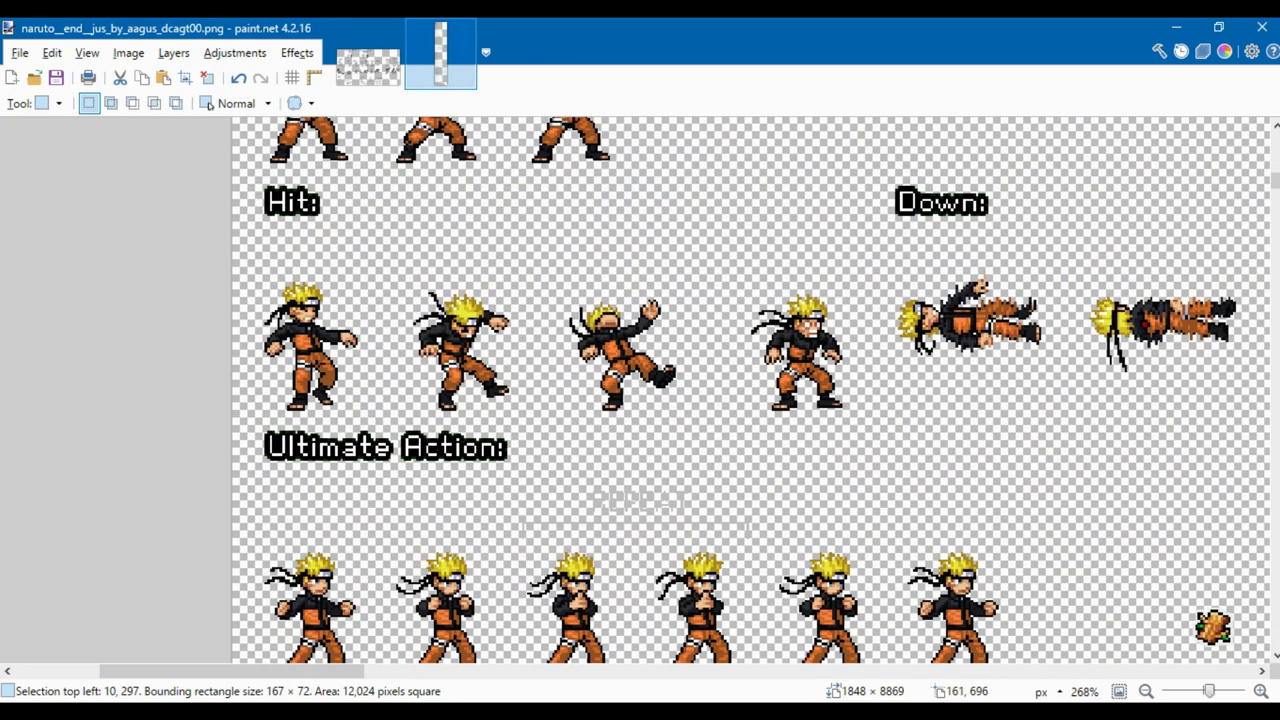
scroll(750, 400, "down", 3)
scroll(750, 400, "down", 12)
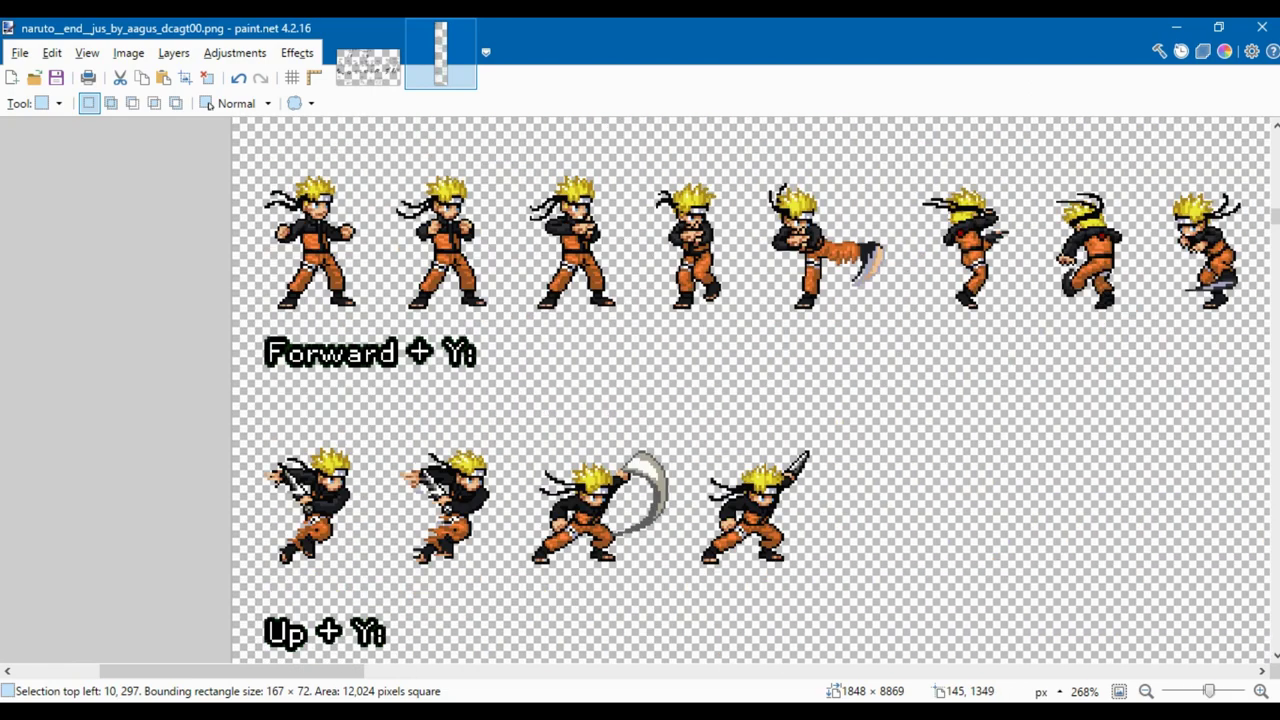
scroll(700, 400, "down", 3)
Open the image Asura vs Donald.png and return to the Naruto sprite sheet
left_click(19, 52)
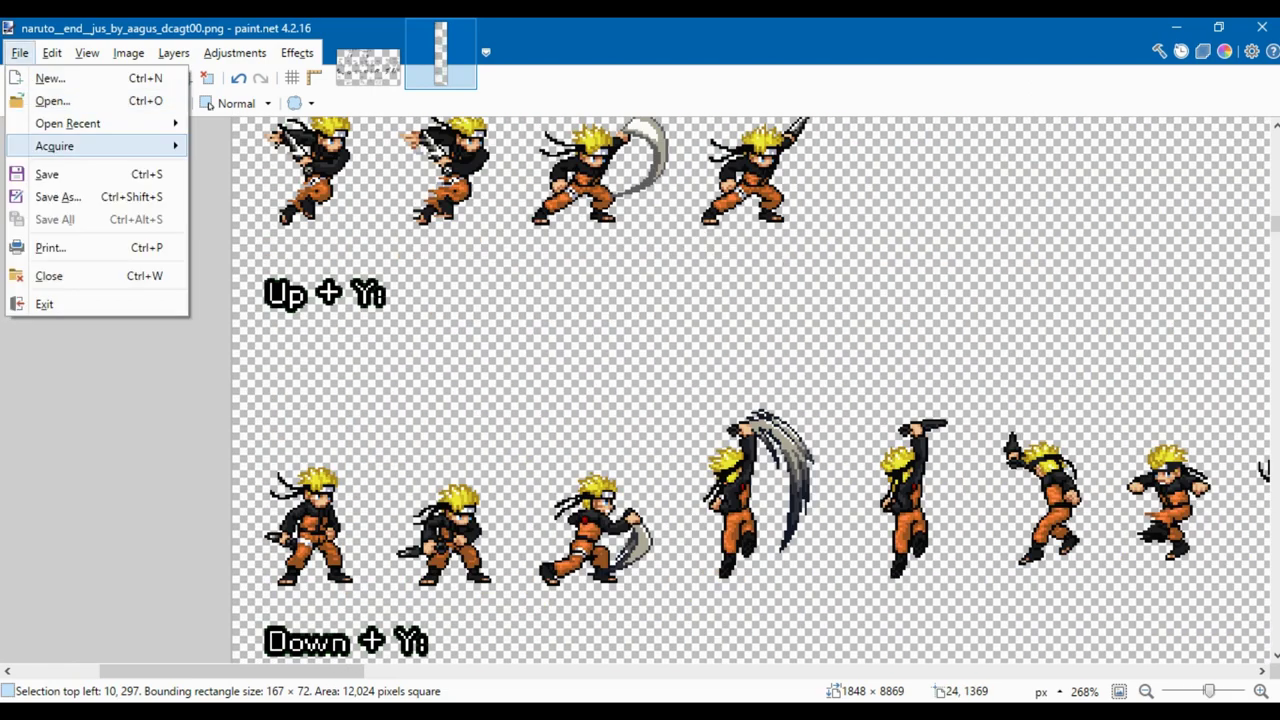
left_click(52, 100)
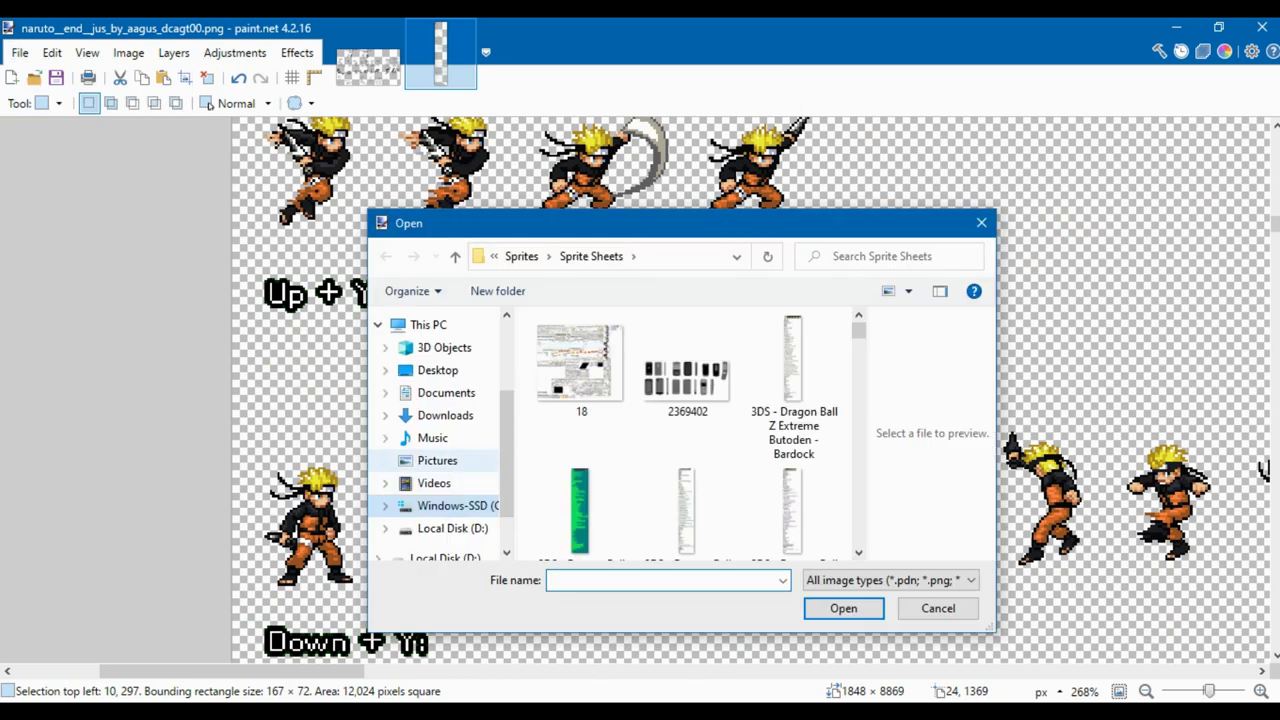
scroll(440, 430, "down", 6)
left_click(454, 430)
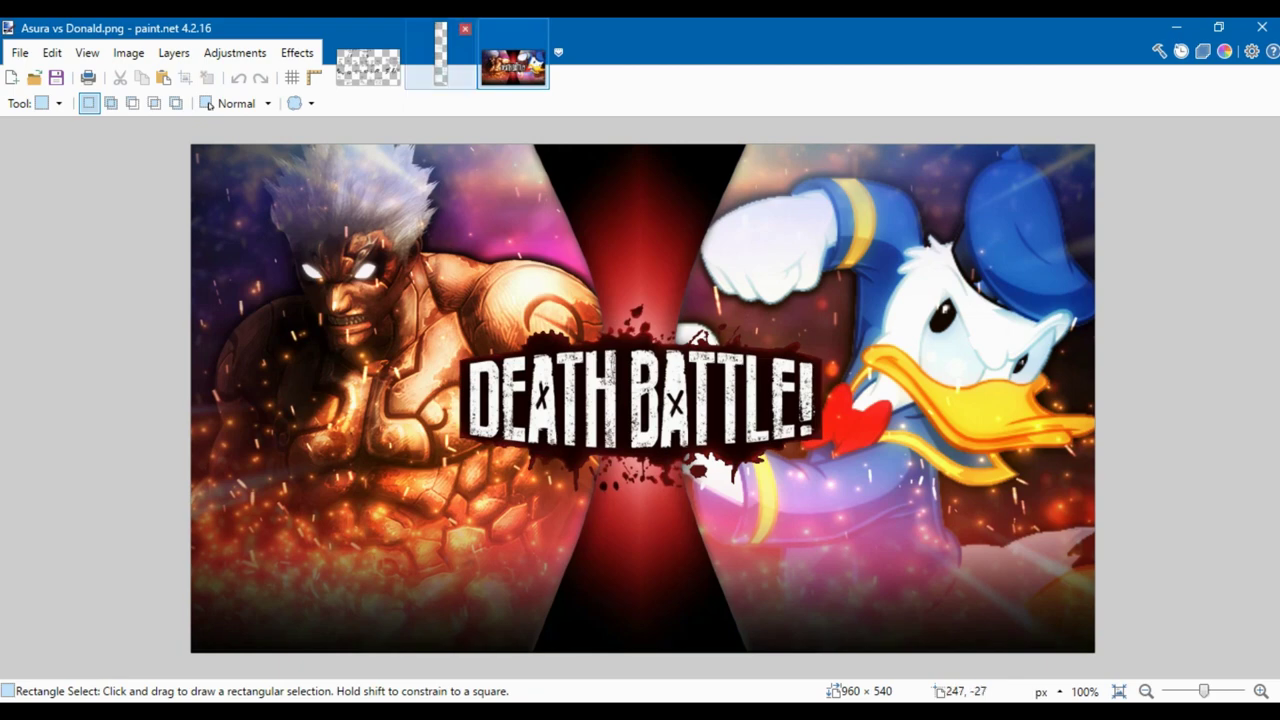
left_click(440, 55)
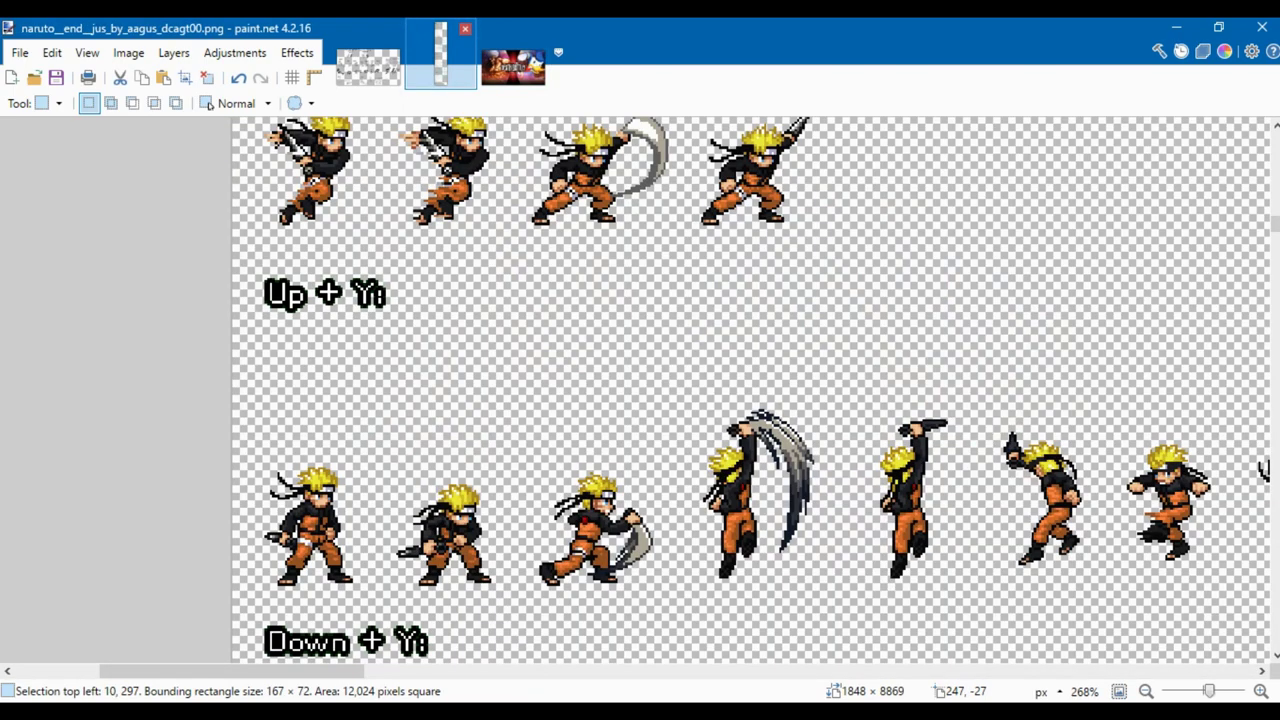
Switch back to Macromedia Flash and look over the template's stage and its timeline layers at frame 1
mouse_move(670, 710)
left_click(670, 635)
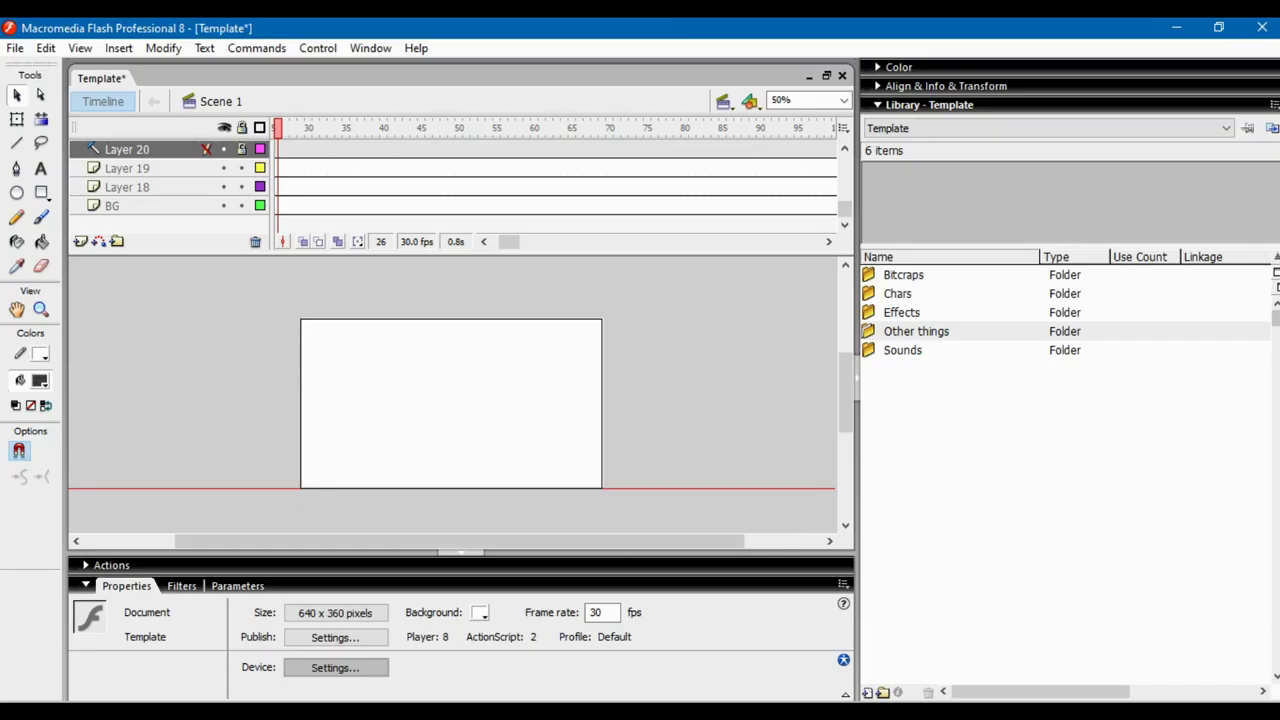
left_click_drag(845, 392, 845, 312)
scroll(452, 400, "down", 5)
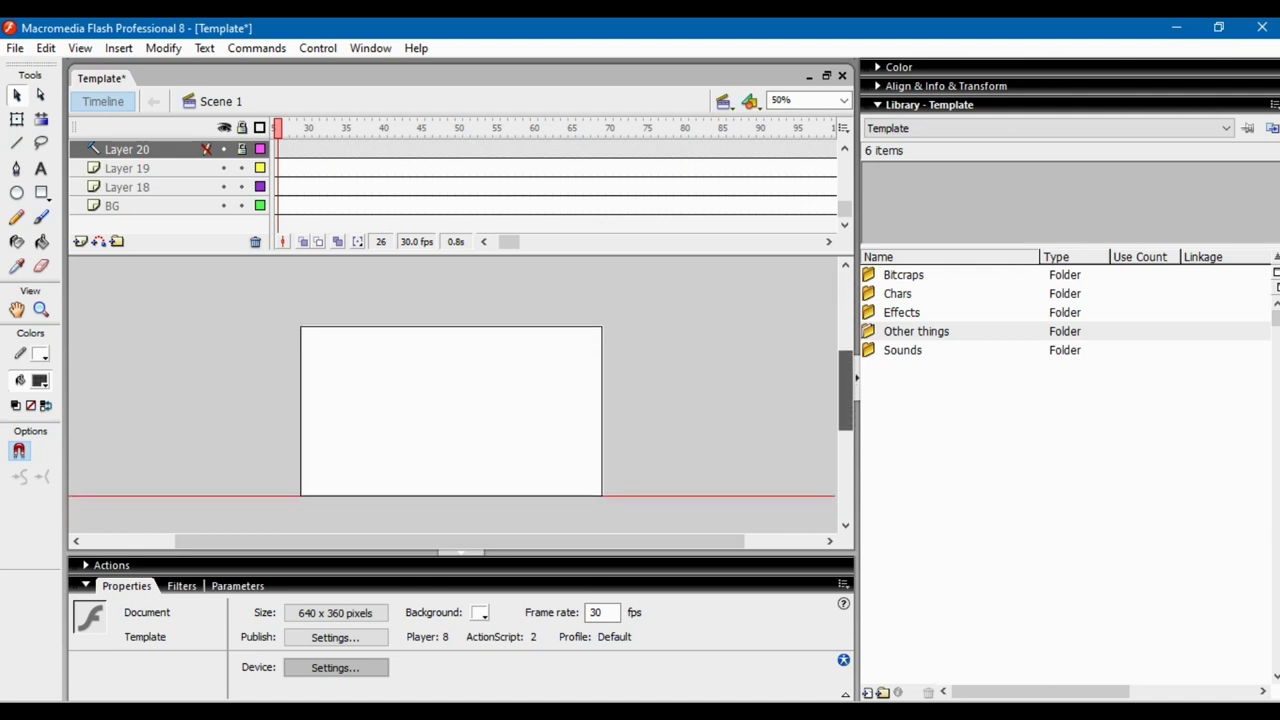
scroll(452, 400, "left", 1)
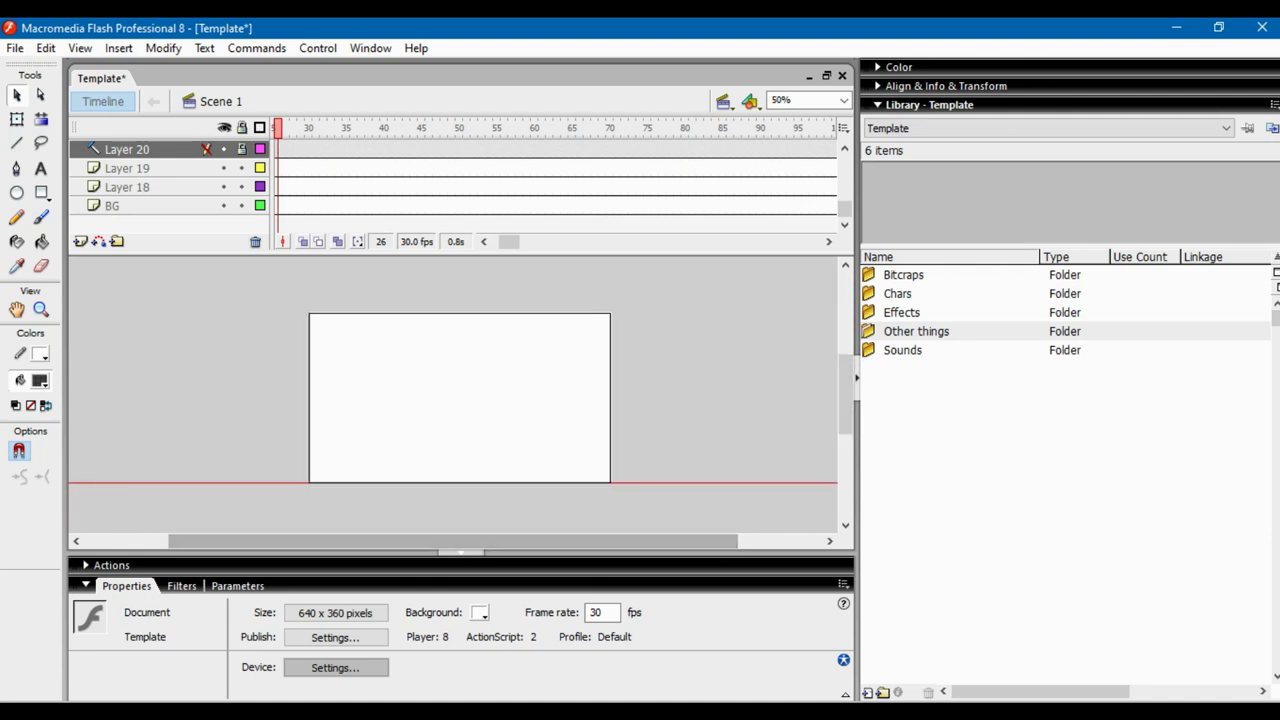
scroll(452, 400, "down", 3)
scroll(452, 400, "up", 2)
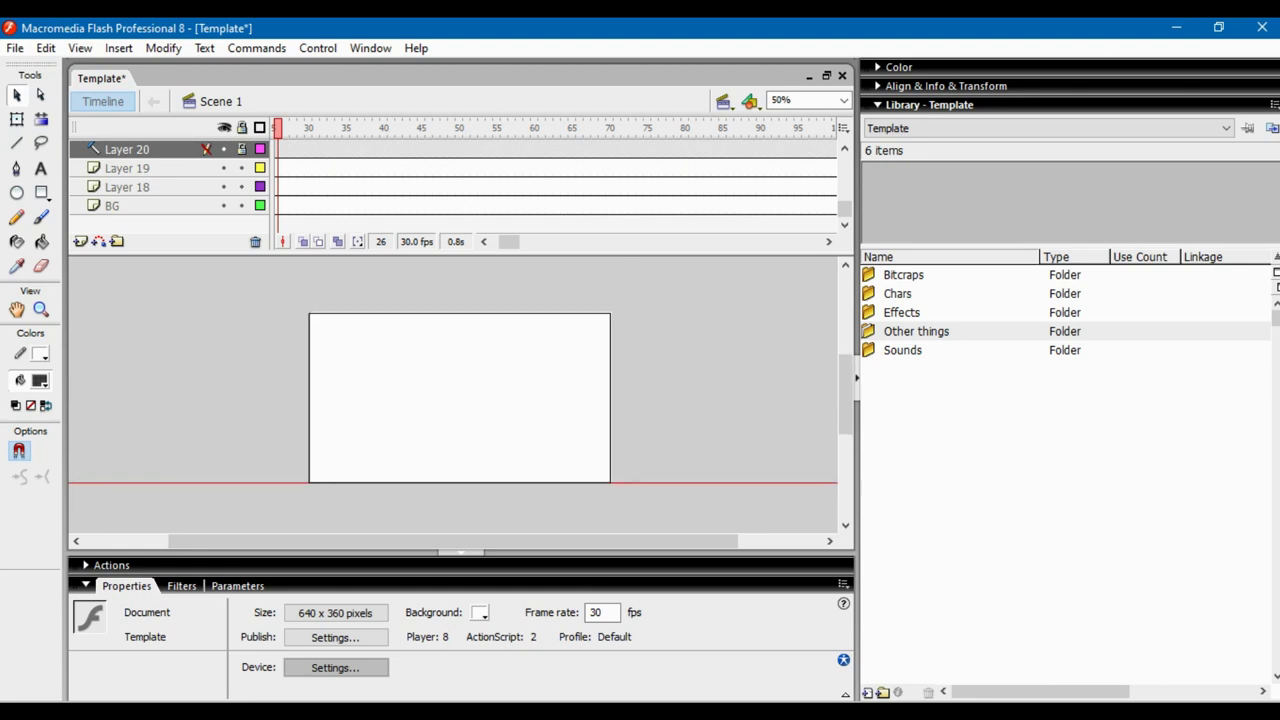
mouse_move(609, 483)
left_mouse_down()
mouse_move(483, 384)
mouse_move(279, 301)
mouse_move(259, 328)
left_mouse_up()
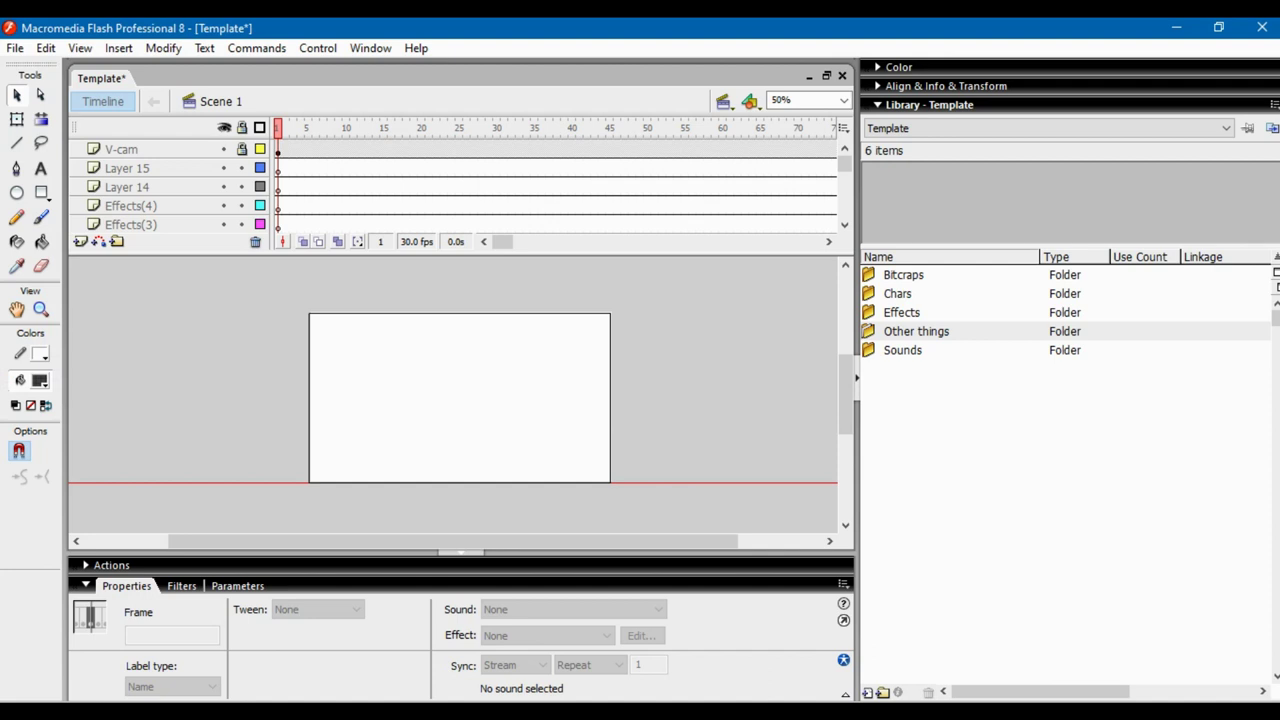
key("ctrl+shift+a")
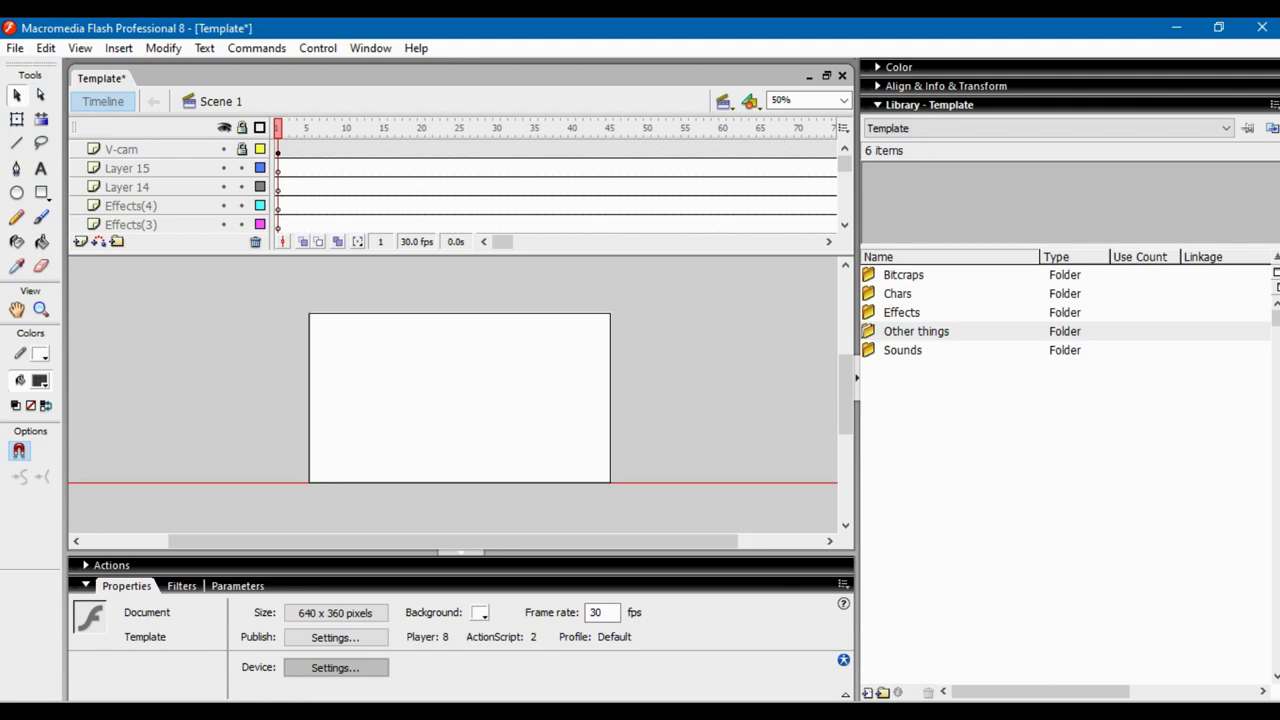
Close the Template document without saving its changes and reopen Template.fla from the recent items
left_click(15, 48)
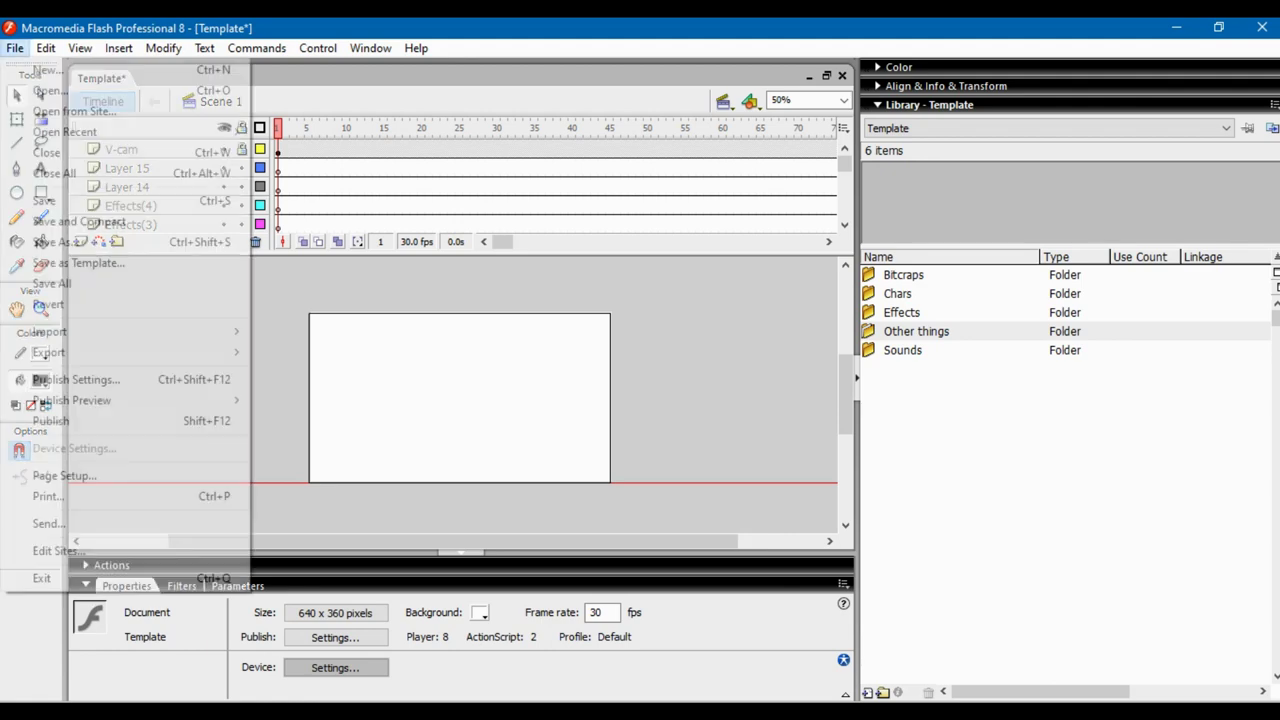
mouse_move(80, 48)
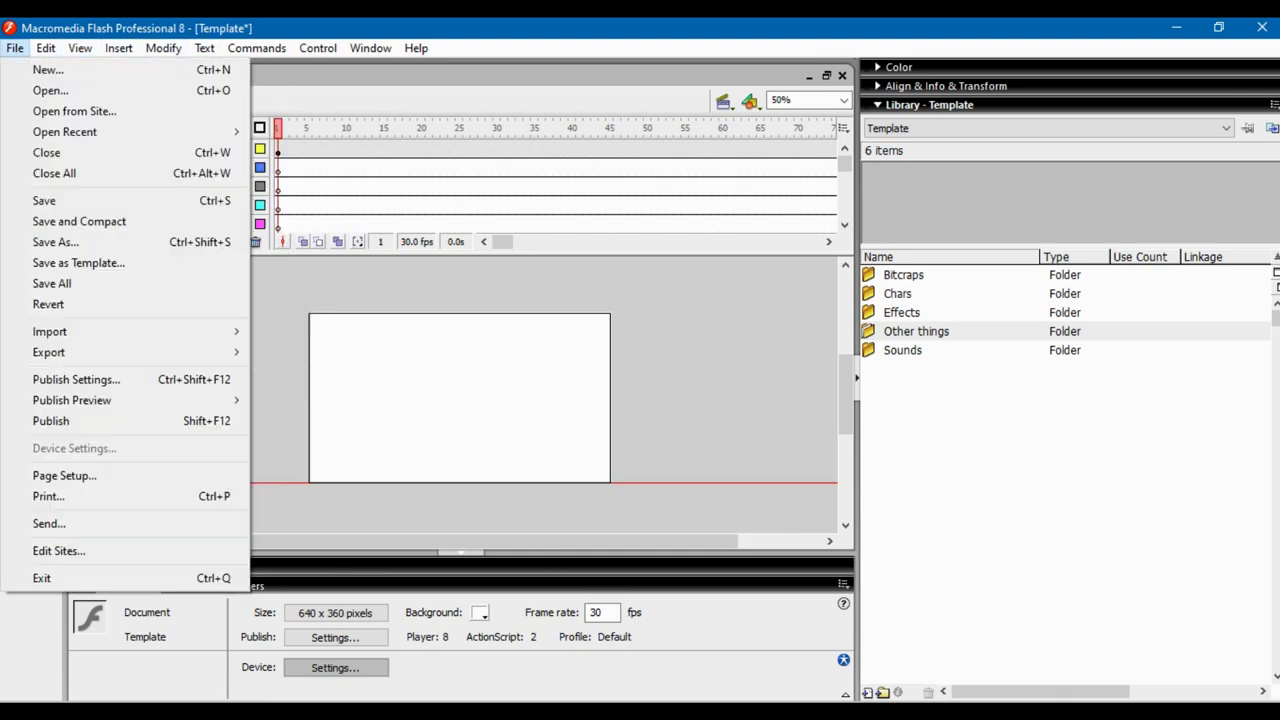
left_click(40, 152)
key("Tab")
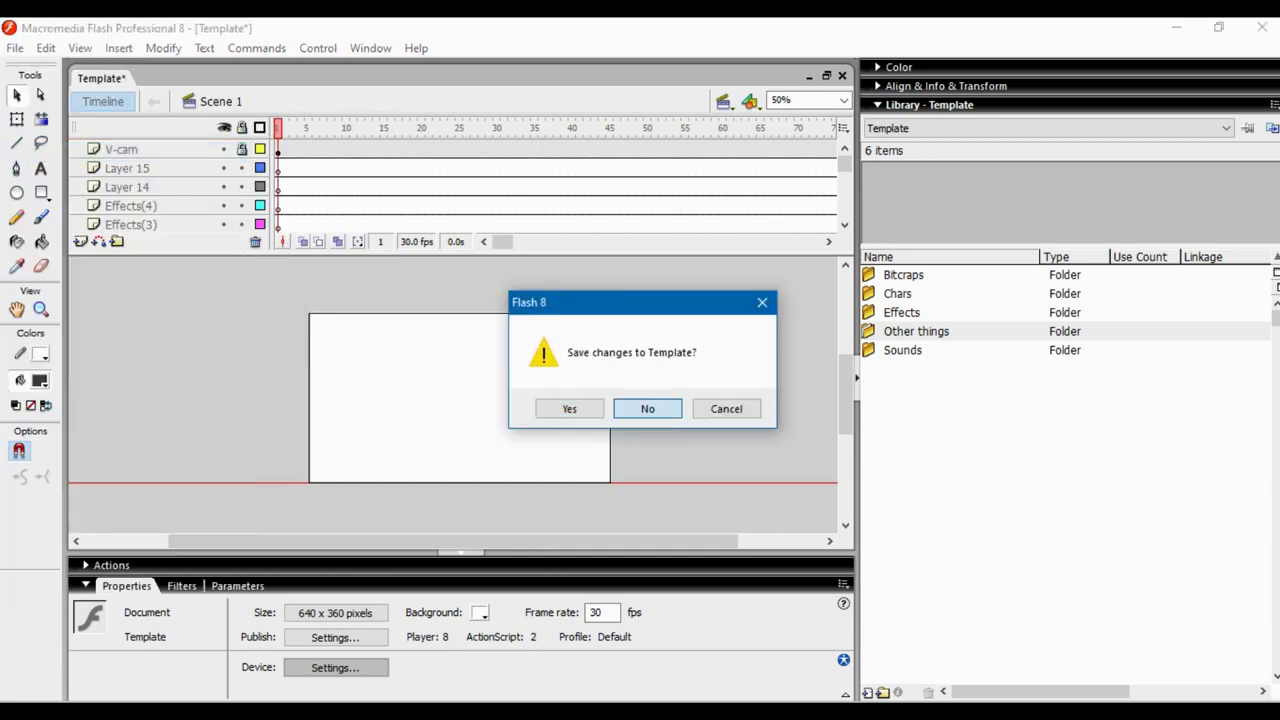
key("Return")
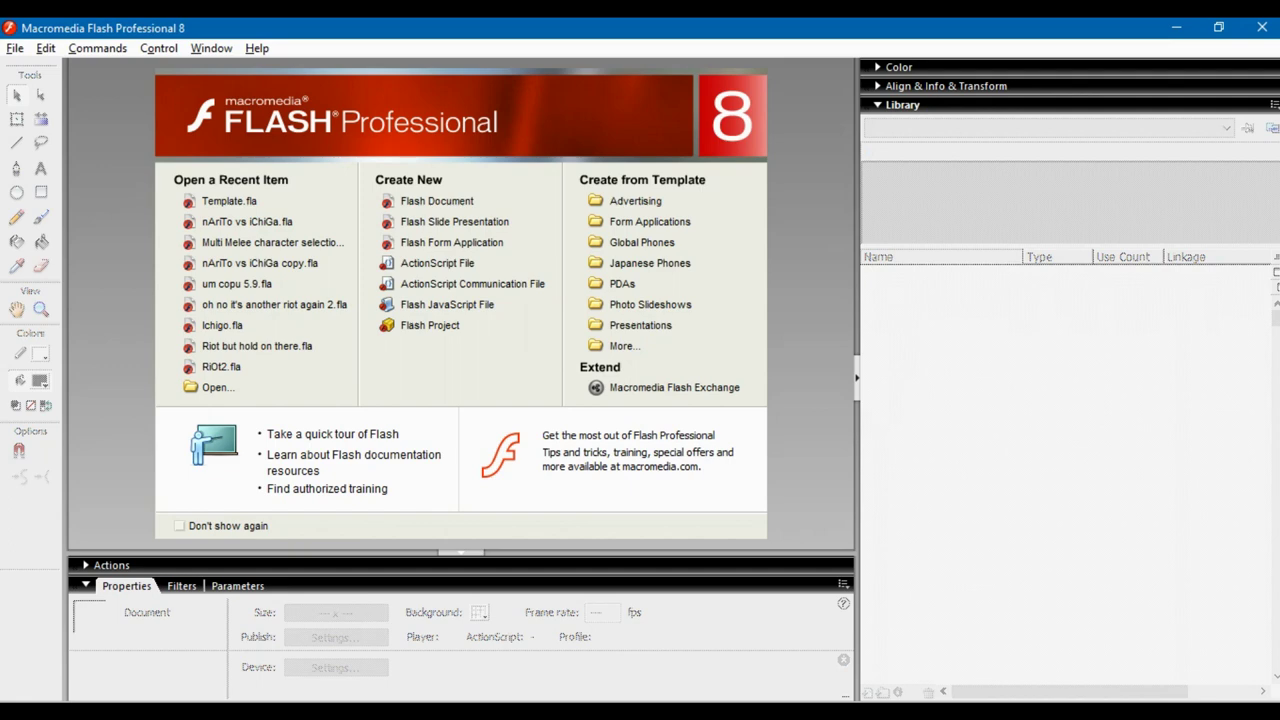
left_click(229, 200)
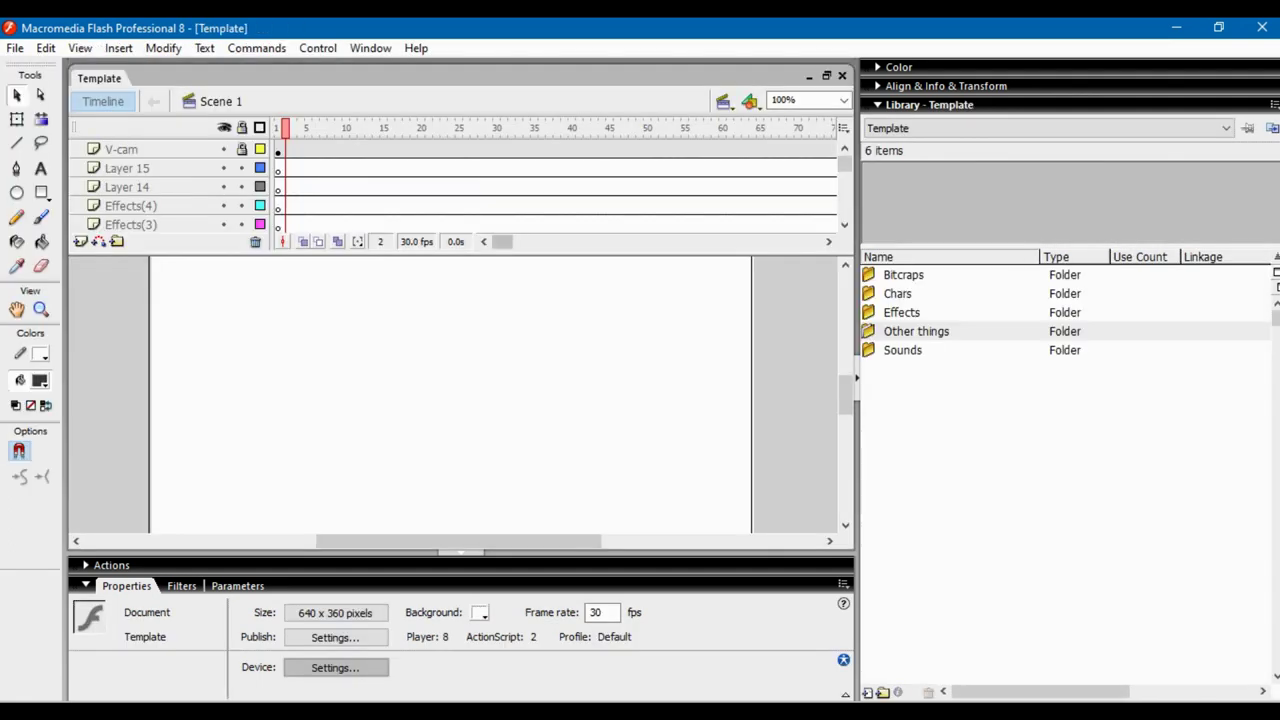
Set the stage magnification to 50% and activate the Free Transform tool
mouse_move(844, 163)
left_mouse_down()
mouse_move(844, 206)
mouse_move(844, 160)
left_mouse_up()
left_click(843, 100)
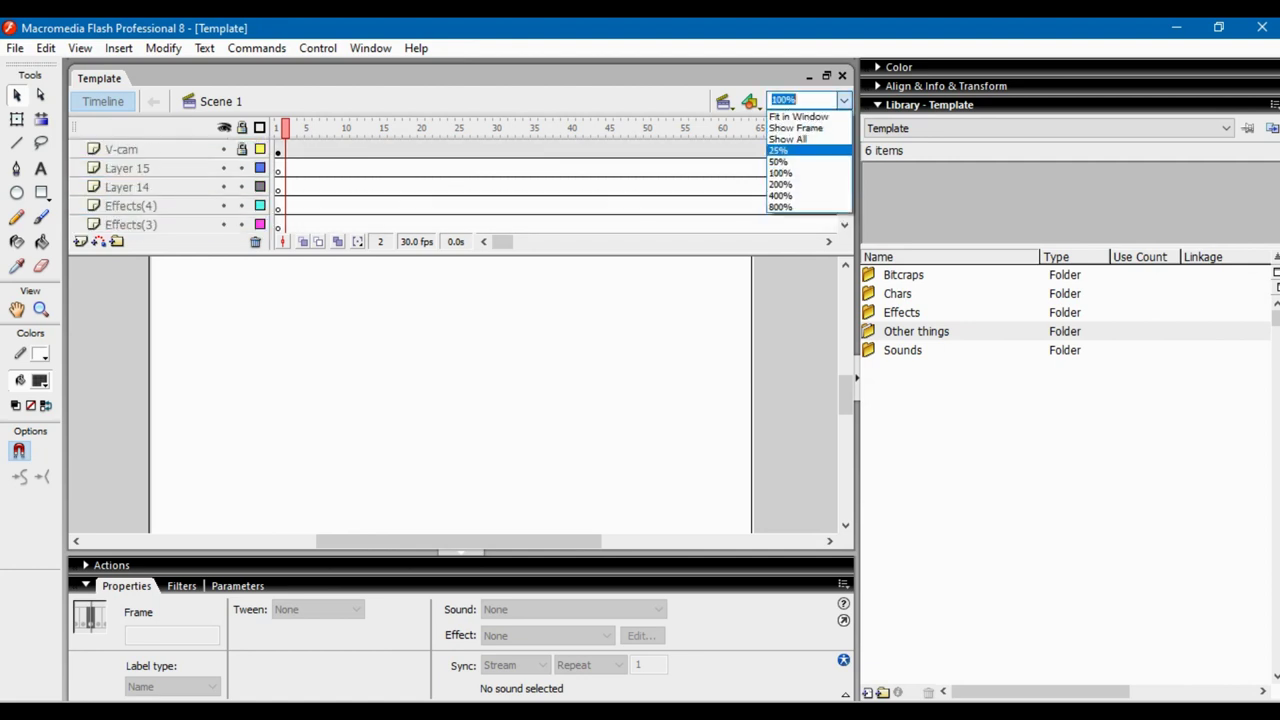
left_click(806, 162)
scroll(455, 187, "down", 3)
scroll(455, 187, "up", 3)
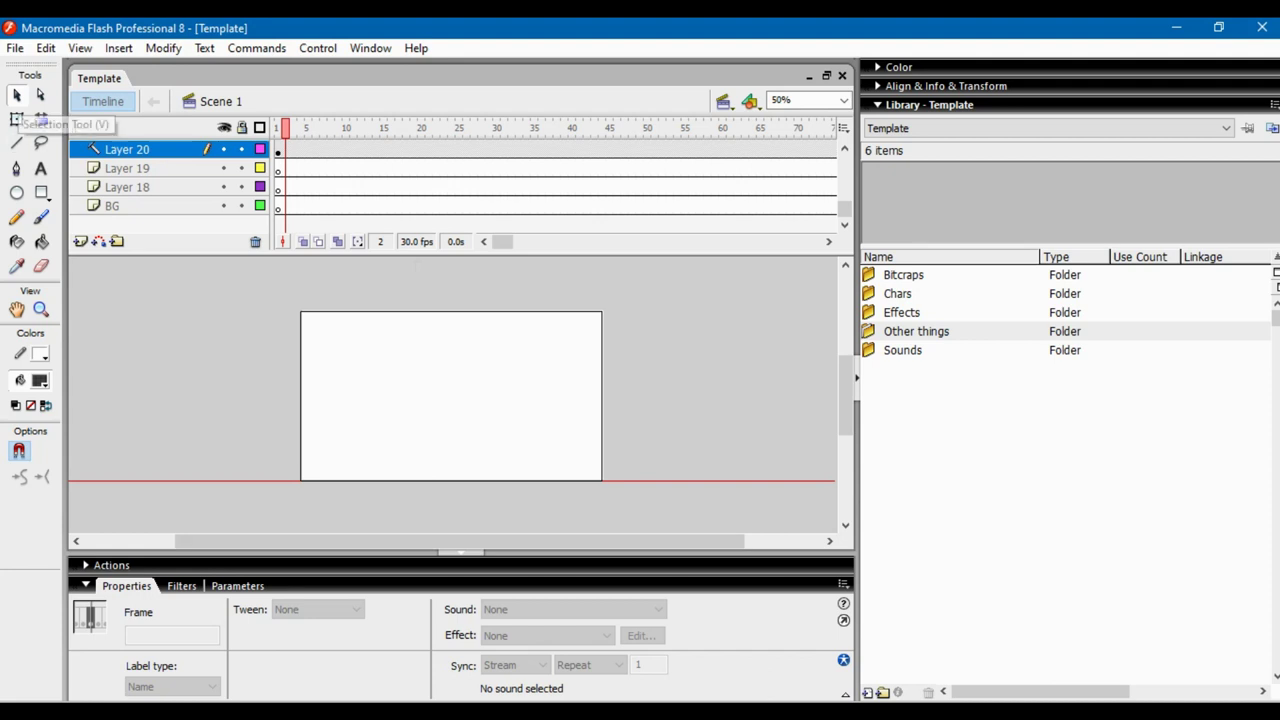
left_click_drag(423, 374, 508, 402)
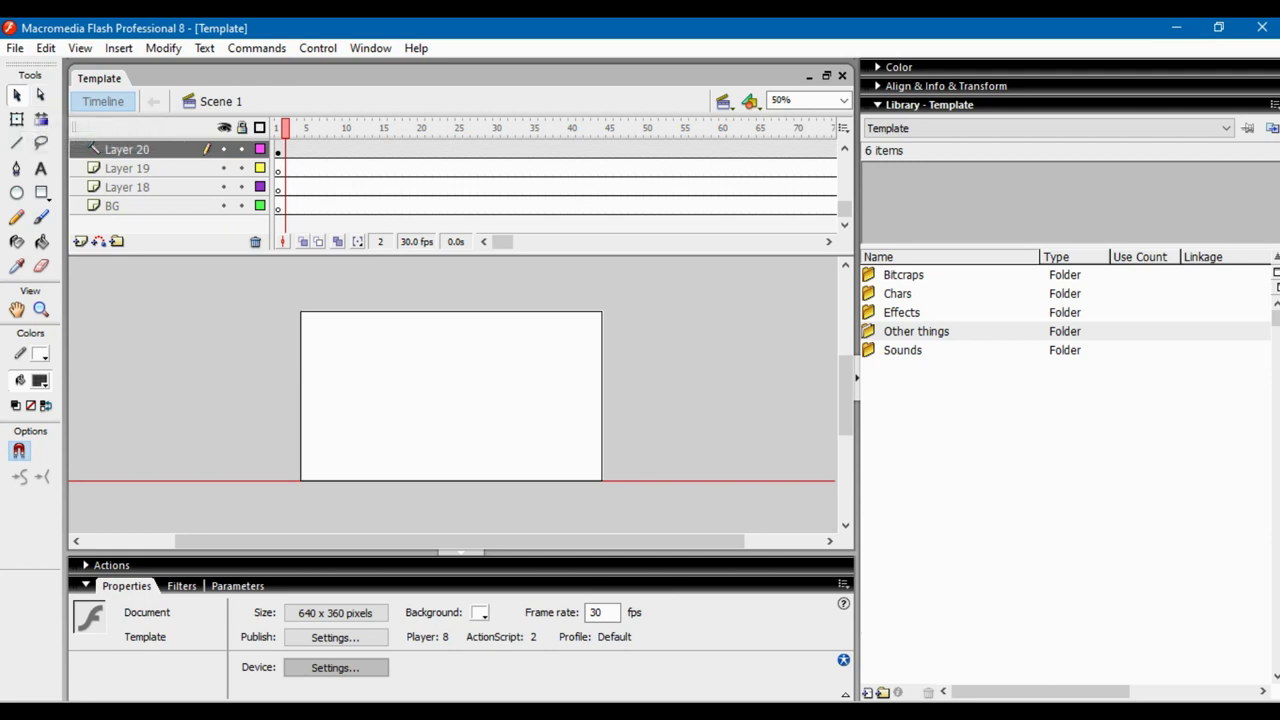
left_click(17, 119)
left_click_drag(398, 403, 819, 480)
Open the recent file "oh no it's another riot again 2" and set its stage magnification to 50%
left_click(15, 48)
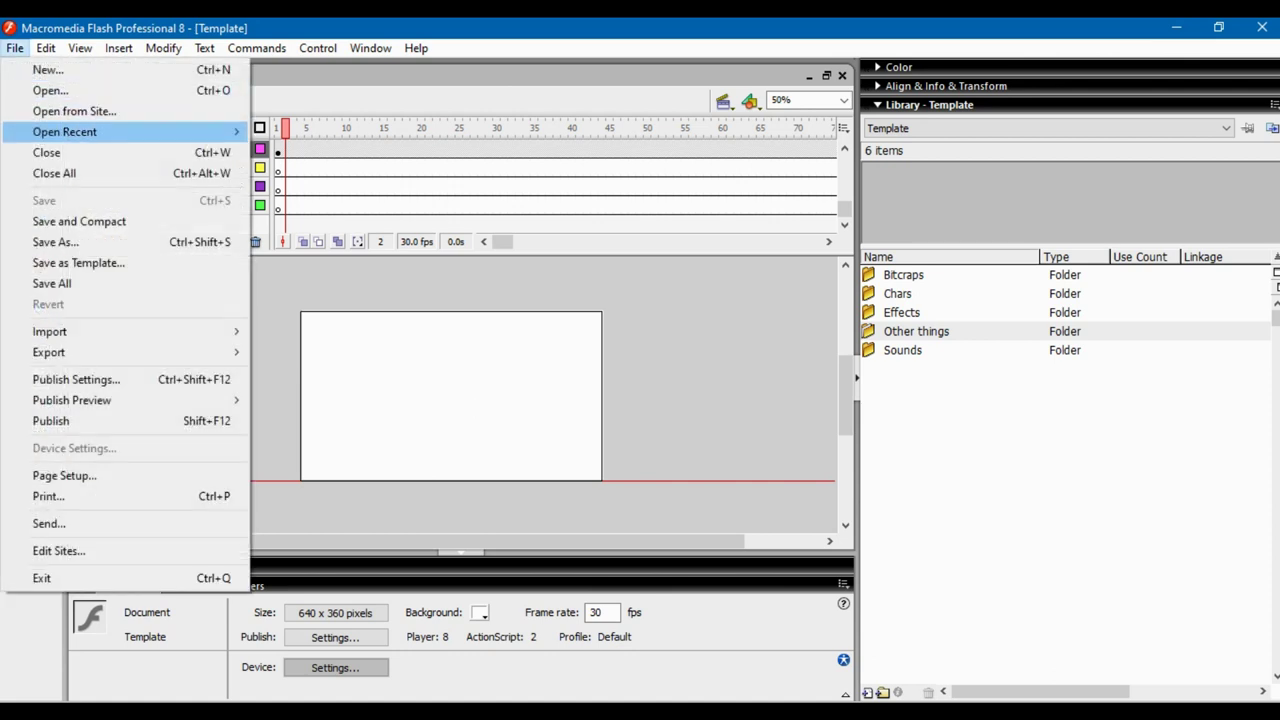
mouse_move(120, 131)
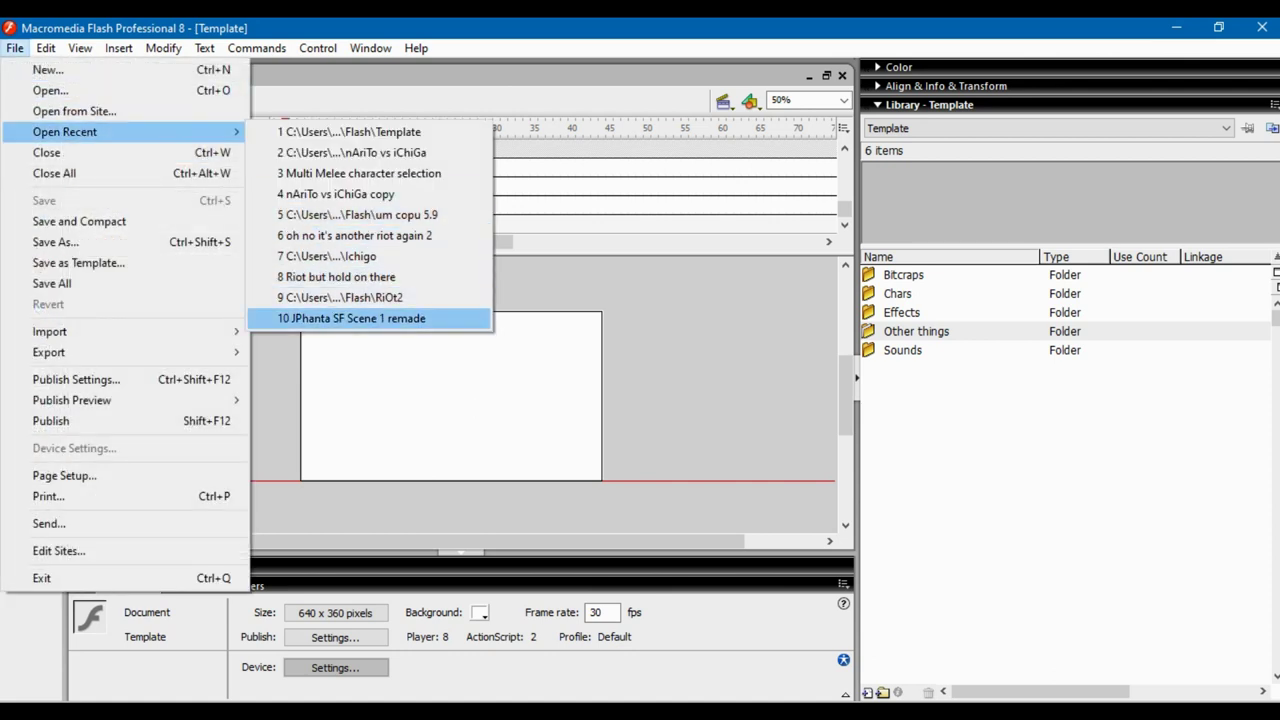
left_click(350, 235)
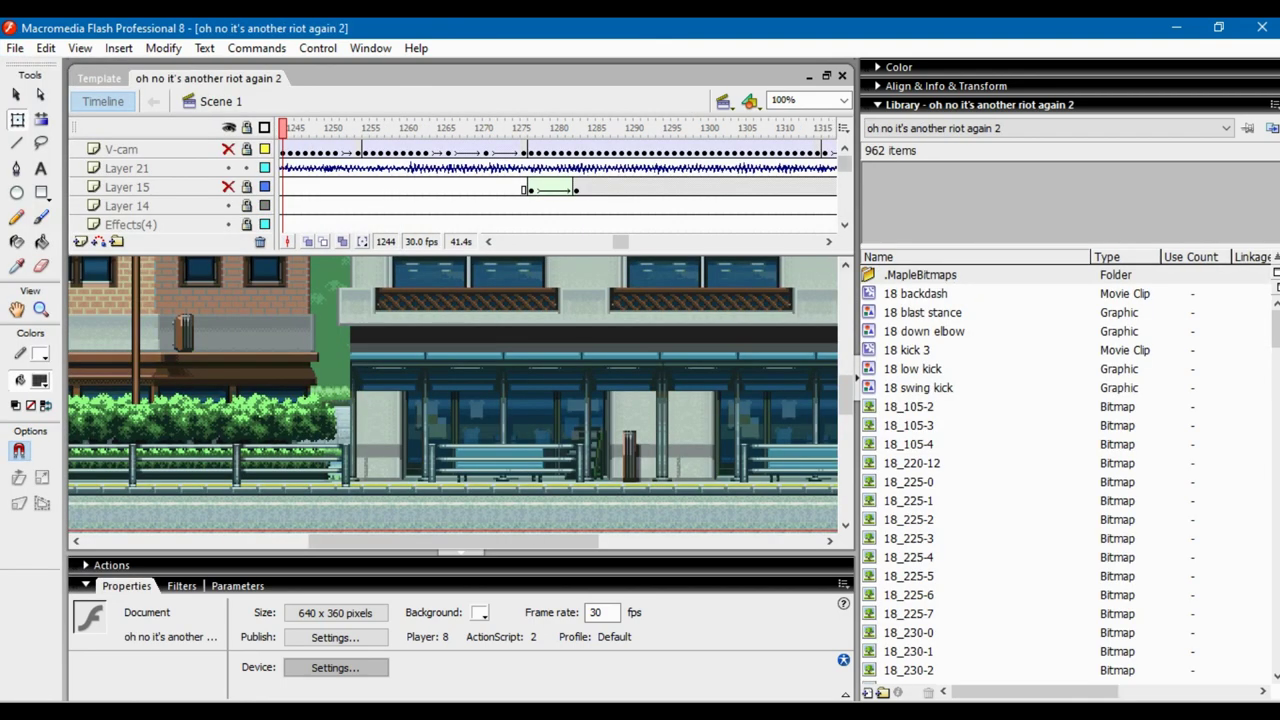
left_click(843, 100)
left_click(790, 162)
Select the Layer 14 frames from frame 1194 and save the document as a new copy named "oh no it's another riot again 2.1"
left_click_drag(394, 149, 283, 205)
left_click(15, 48)
left_click(45, 240)
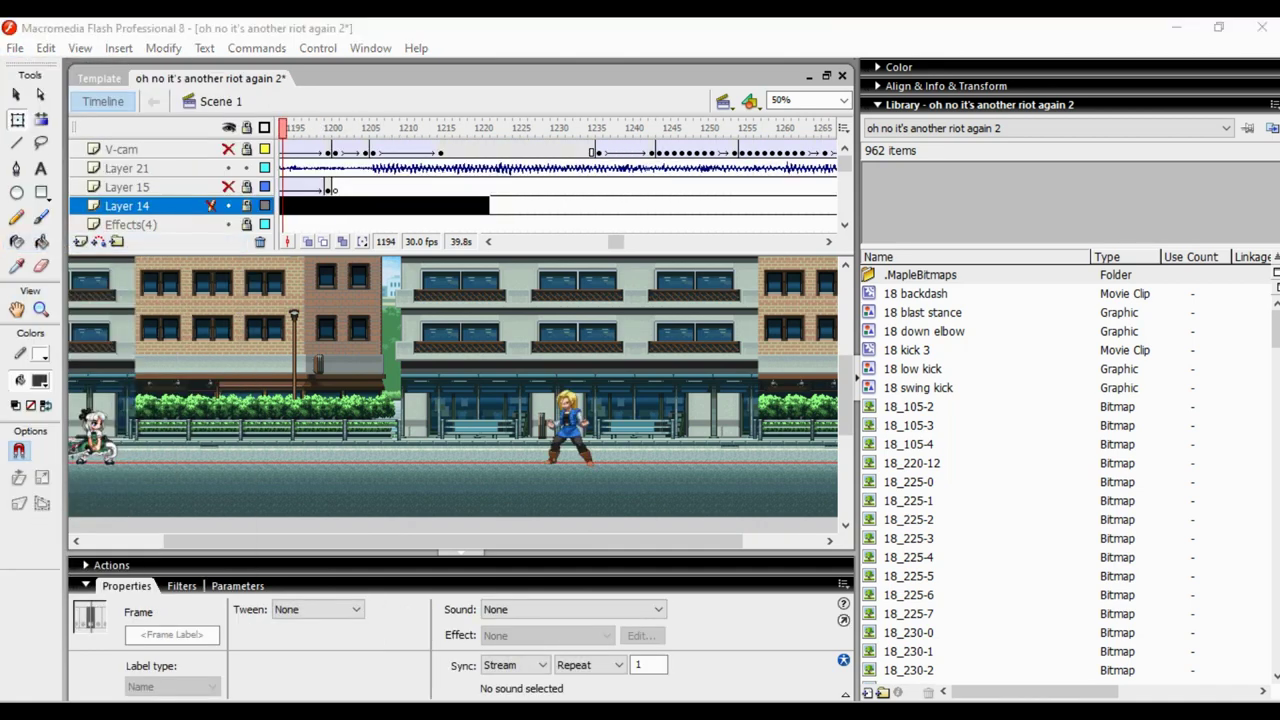
type(".1")
key("Return")
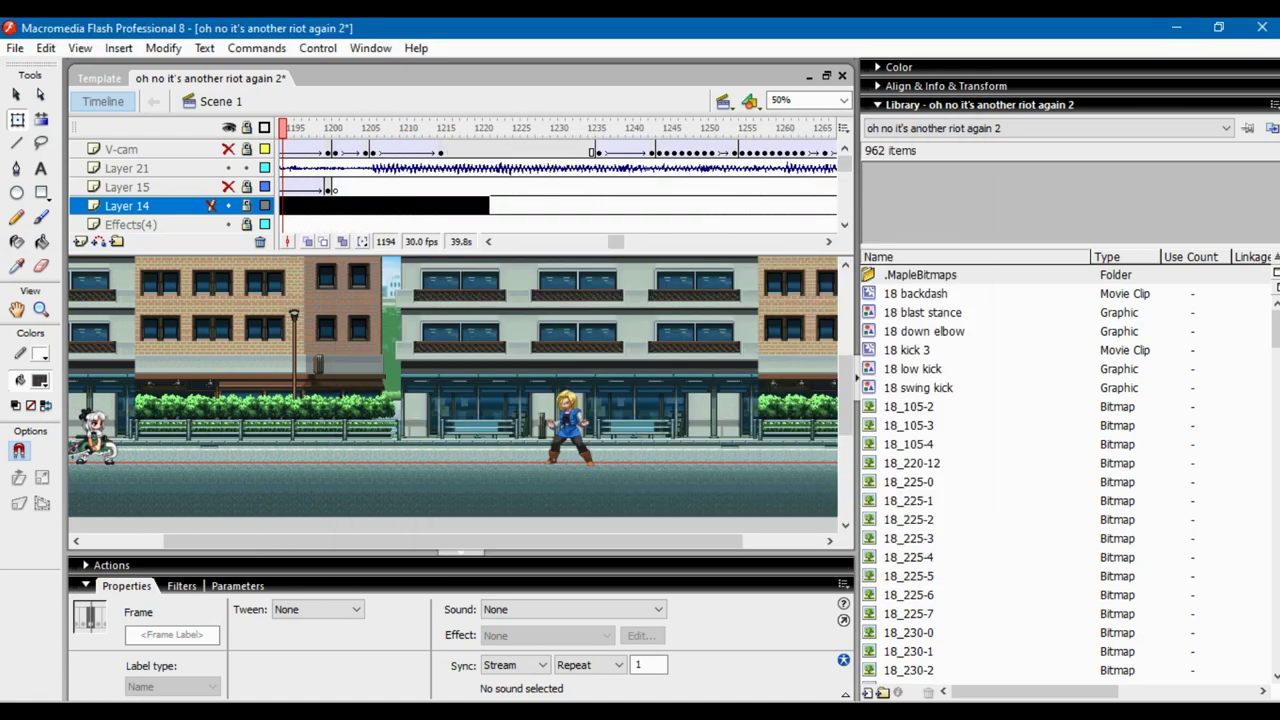
left_click(15, 48)
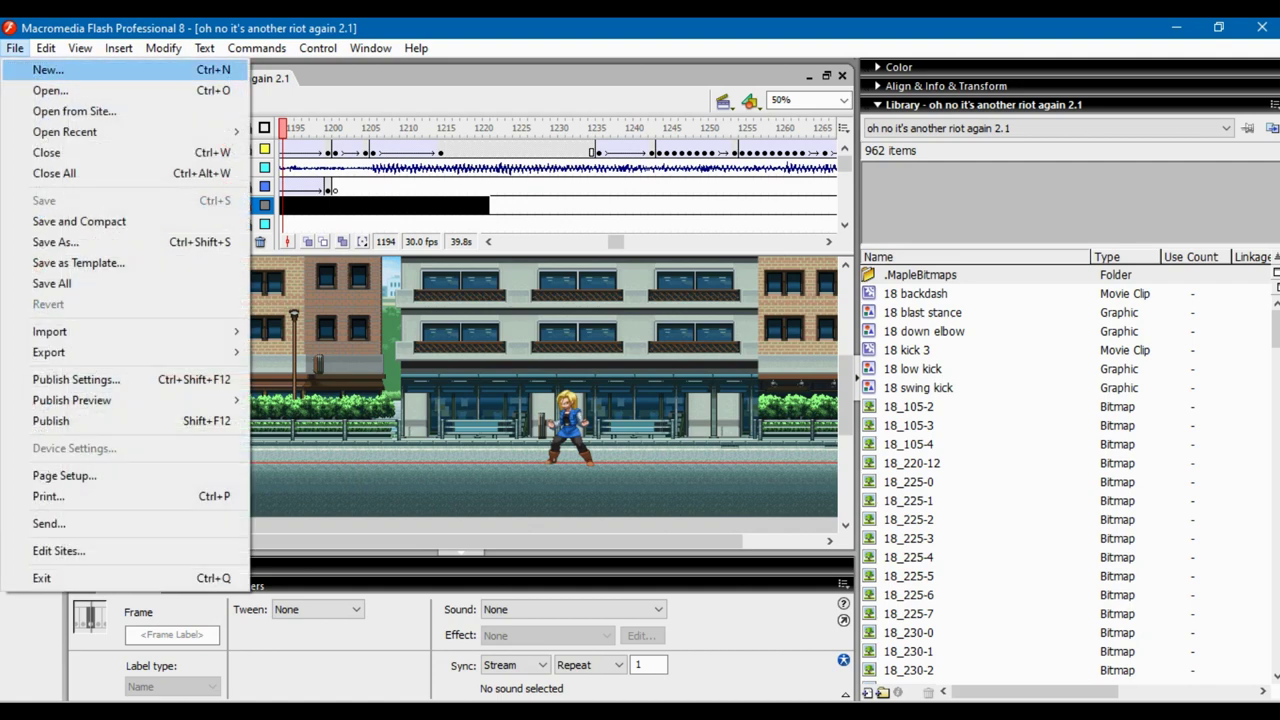
left_click(50, 90)
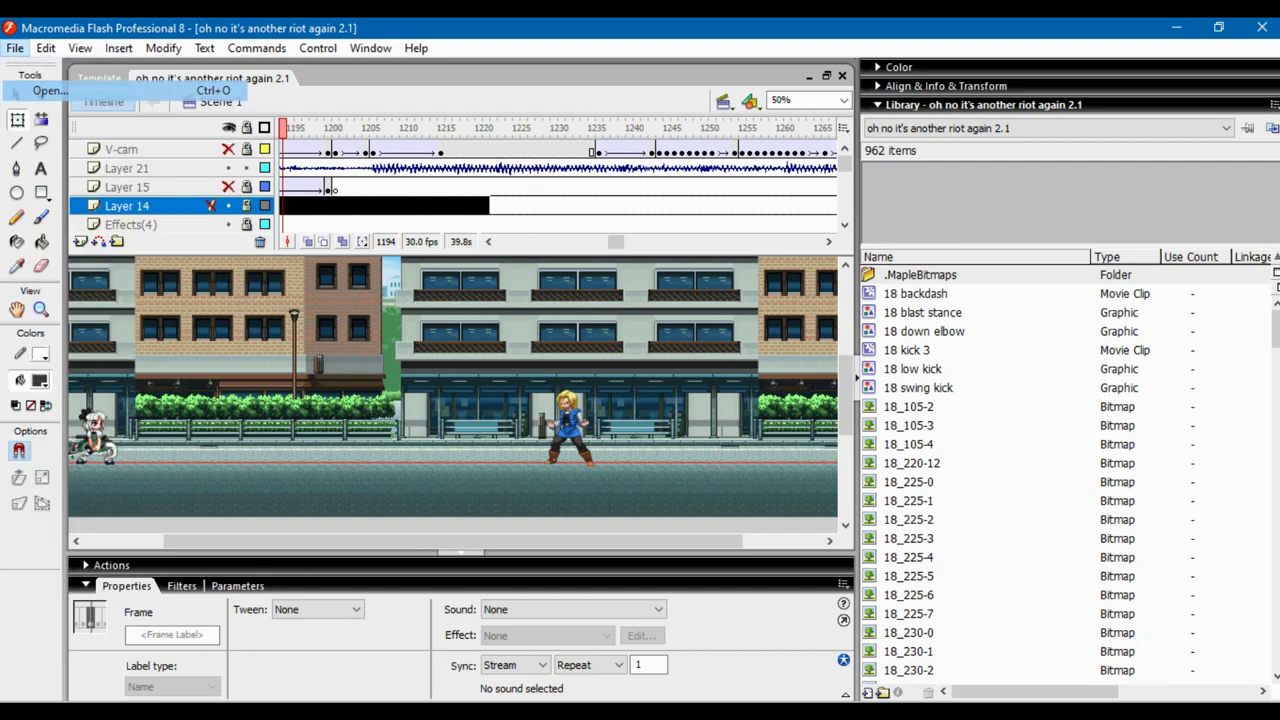
key("Escape")
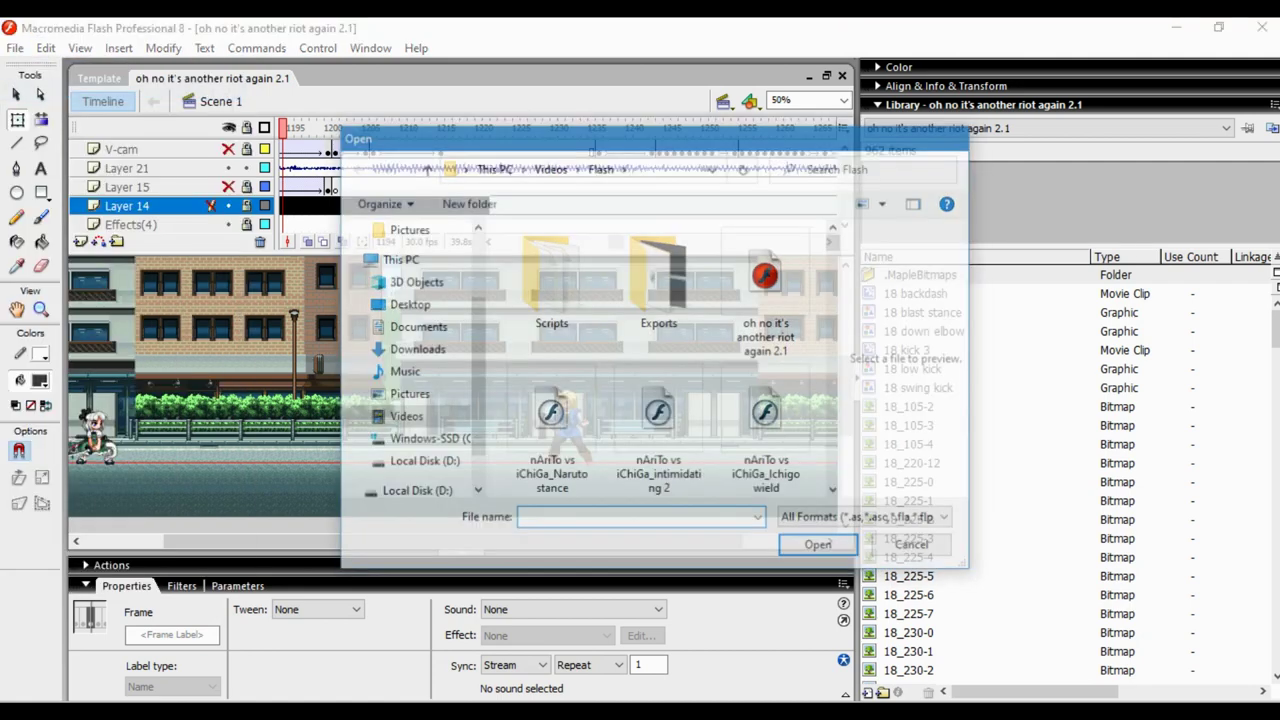
left_click(15, 48)
key("Right")
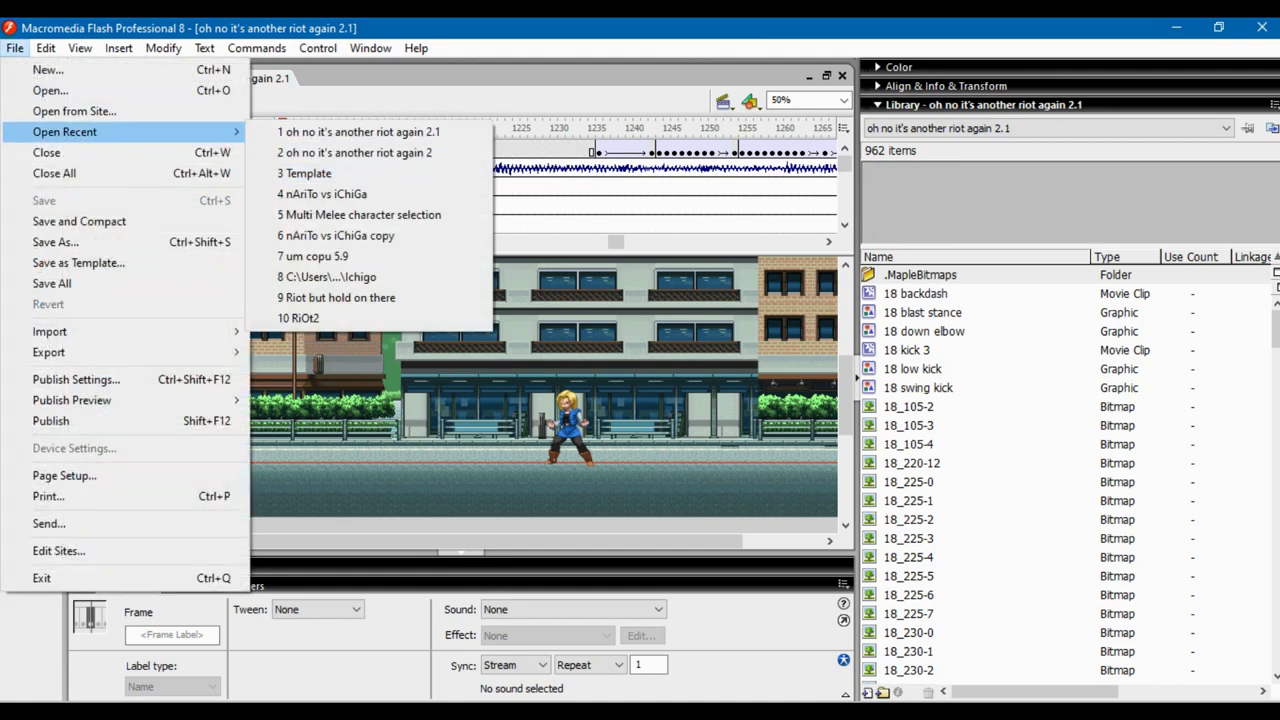
key("Up")
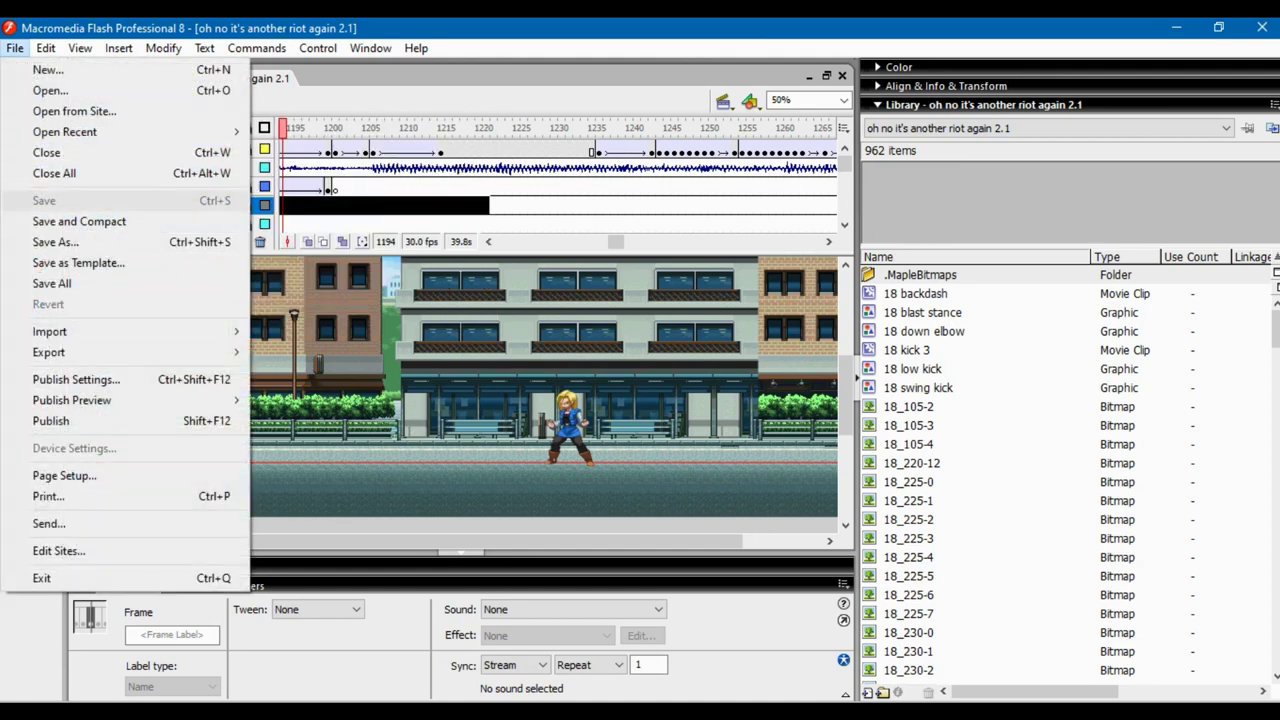
key("Left")
key("Left")
key("Left")
key("Left")
key("Left")
key("Left")
key("Left")
key("Left")
key("Left")
key("Left")
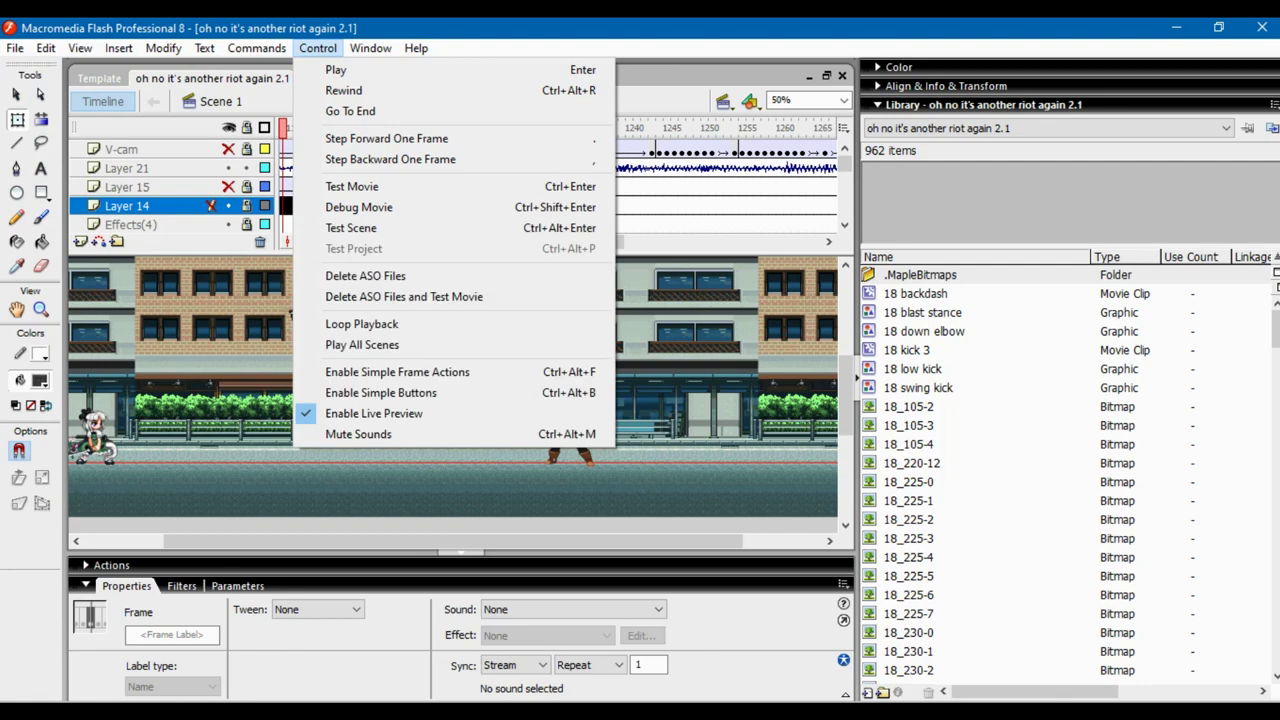
key("Down")
key("Down")
key("Down")
key("Down")
key("Down")
key("Up")
key("Up")
key("Up")
key("Up")
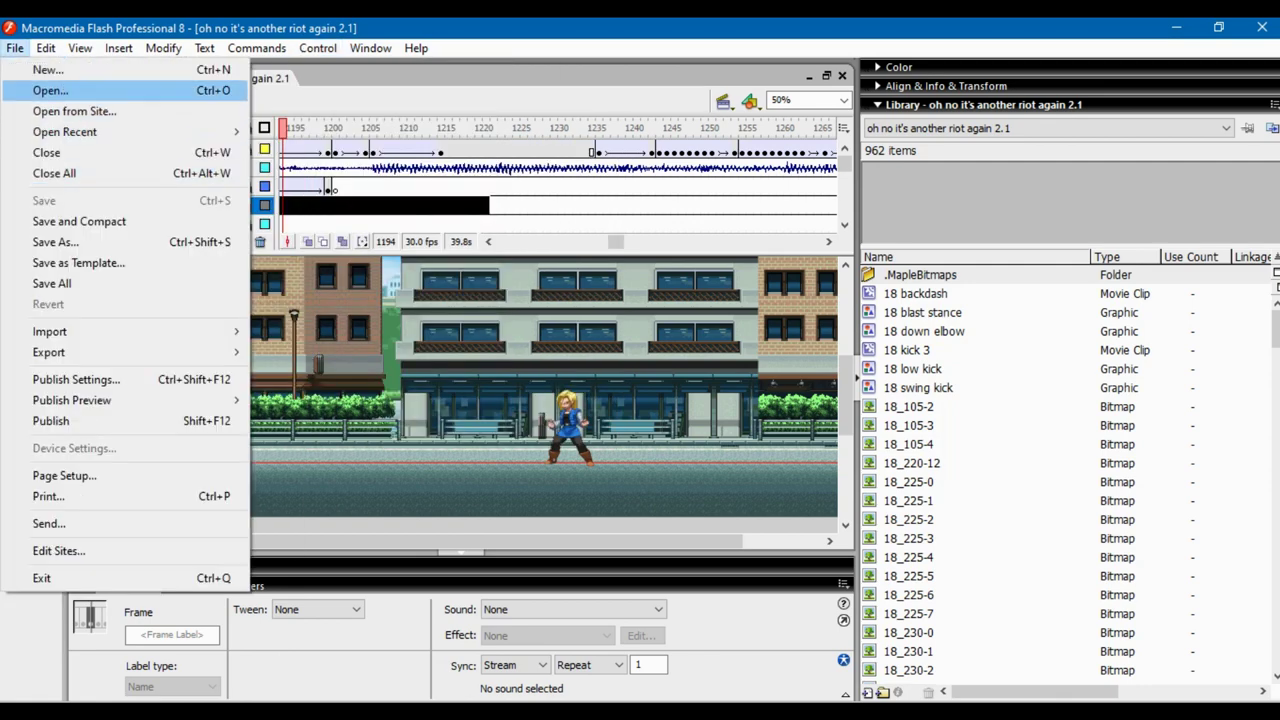
Examine the document's opening and saving commands, bring up the Save As dialog and dismiss it without saving
key("Down")
key("Down")
key("Down")
key("Down")
key("Down")
key("Down")
key("Up")
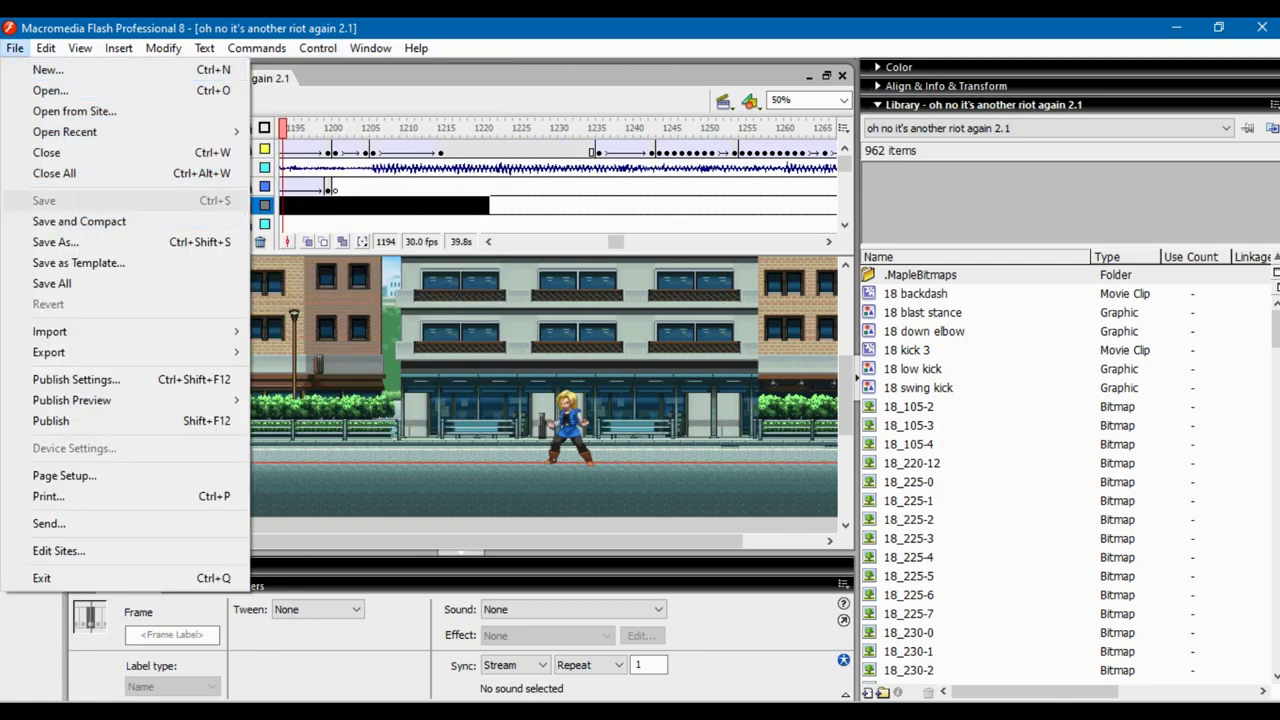
key("Down")
key("Down")
key("Down")
key("Up")
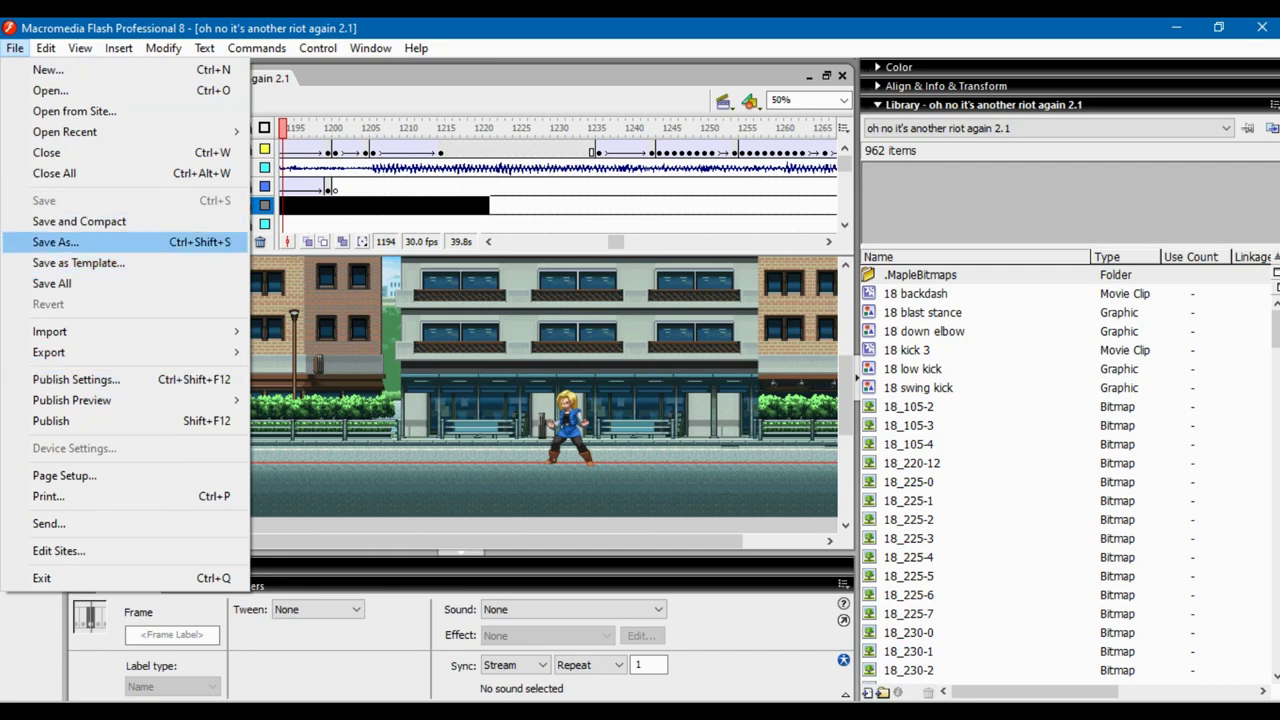
key("Return")
key("Escape")
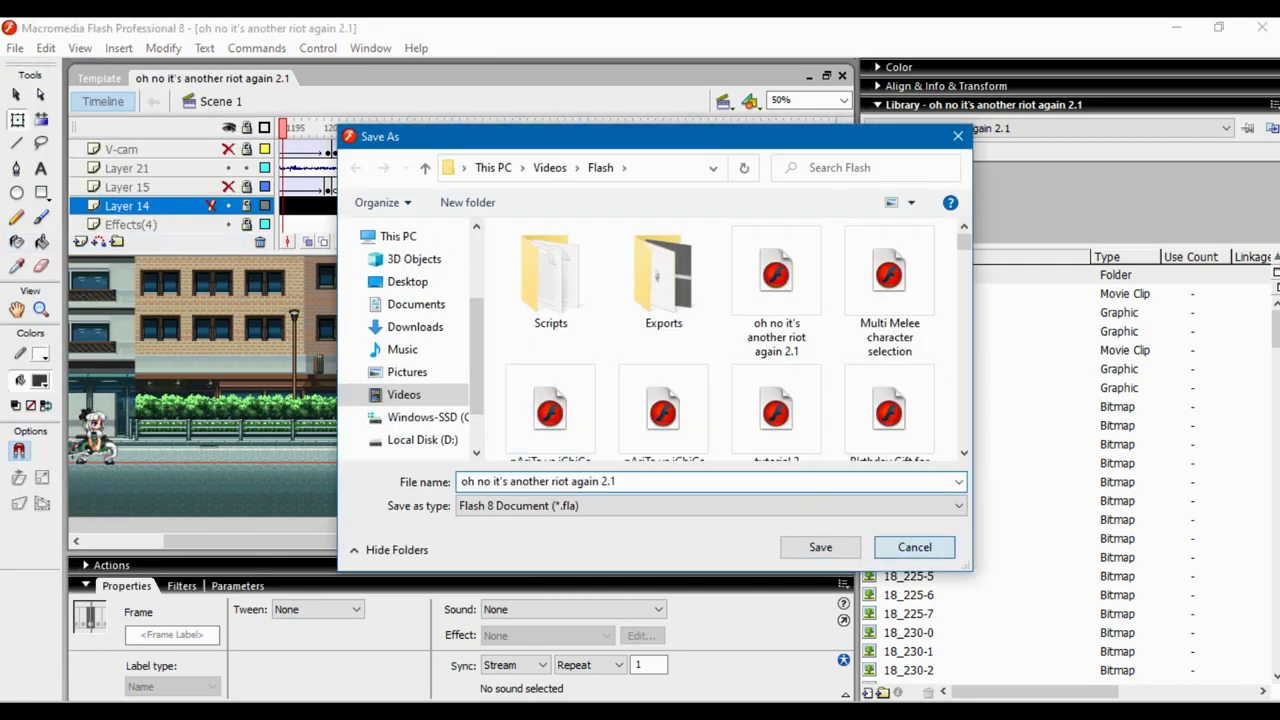
Bring up the Import to Library dialog, select the bsc.0 image and cancel the import
left_click(15, 48)
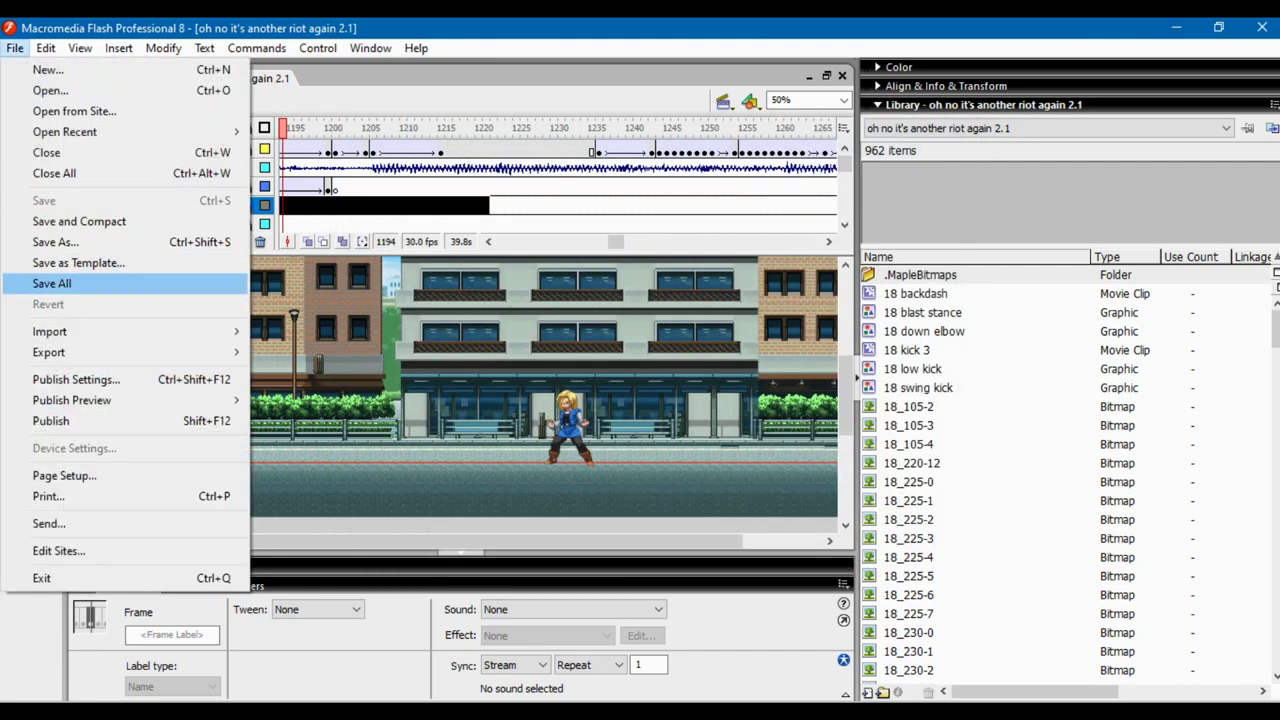
key("Down")
key("Down")
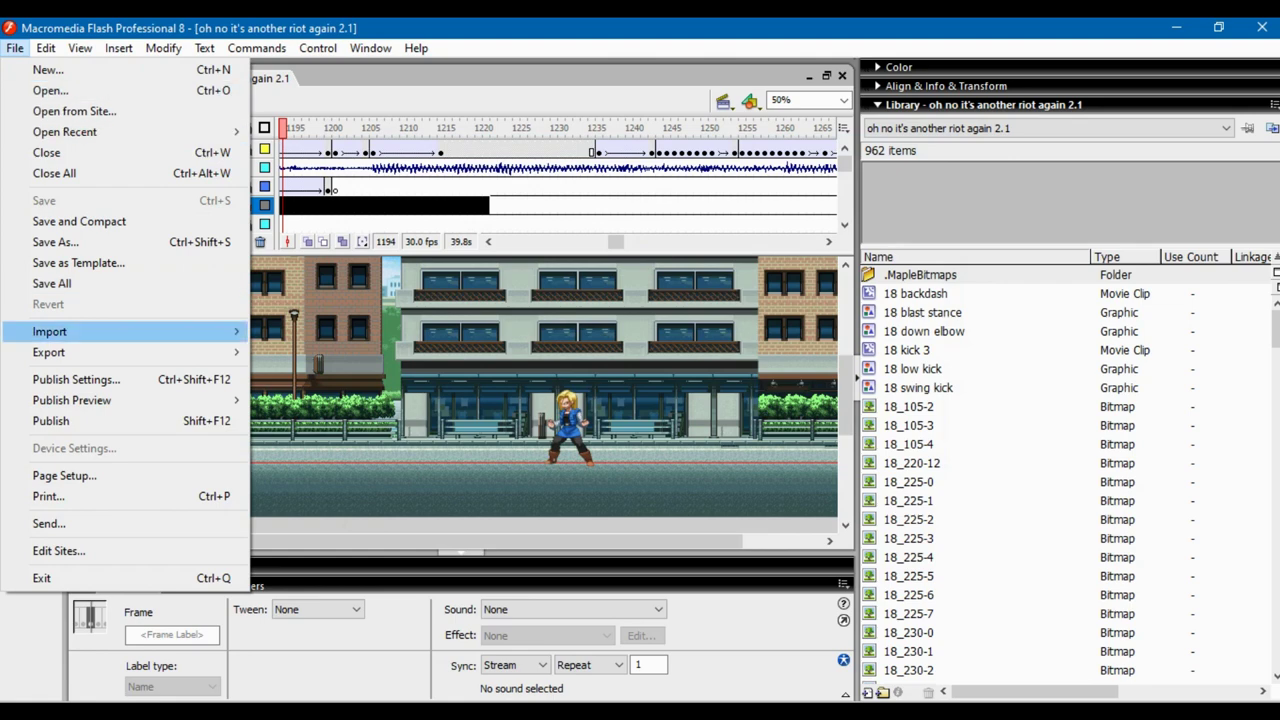
key("Right")
key("Return")
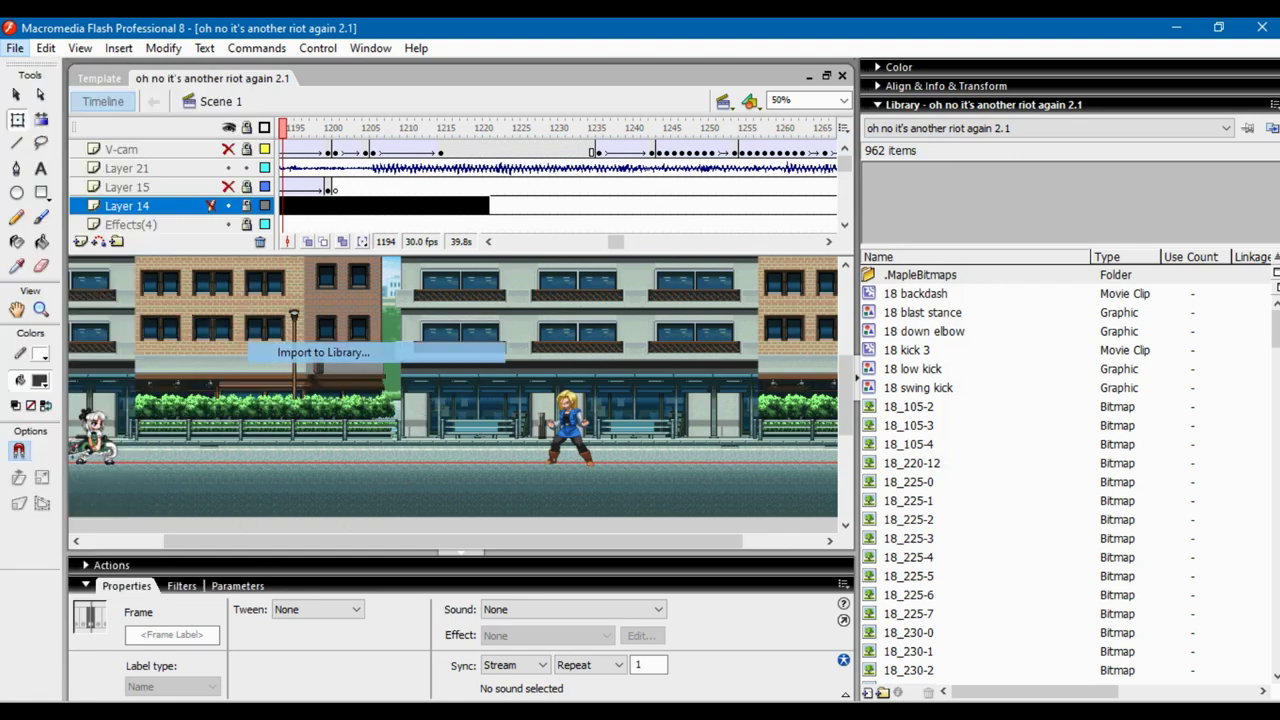
left_click(550, 283)
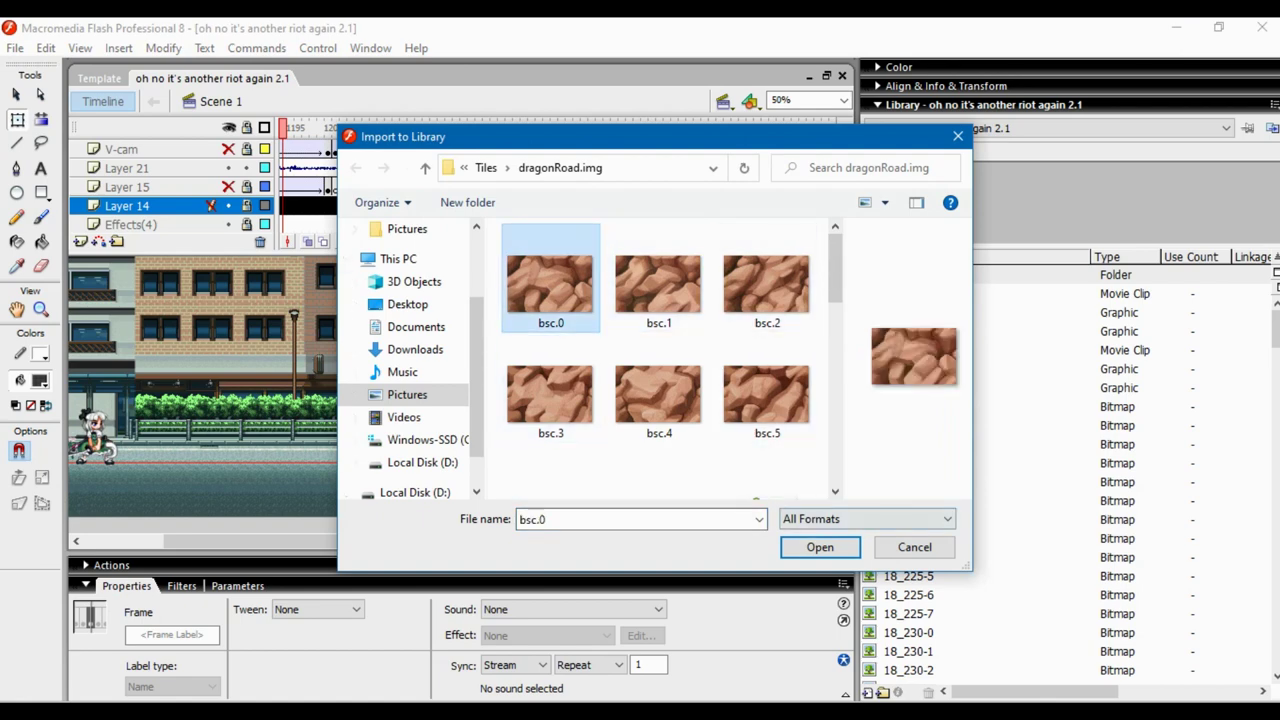
left_click(914, 547)
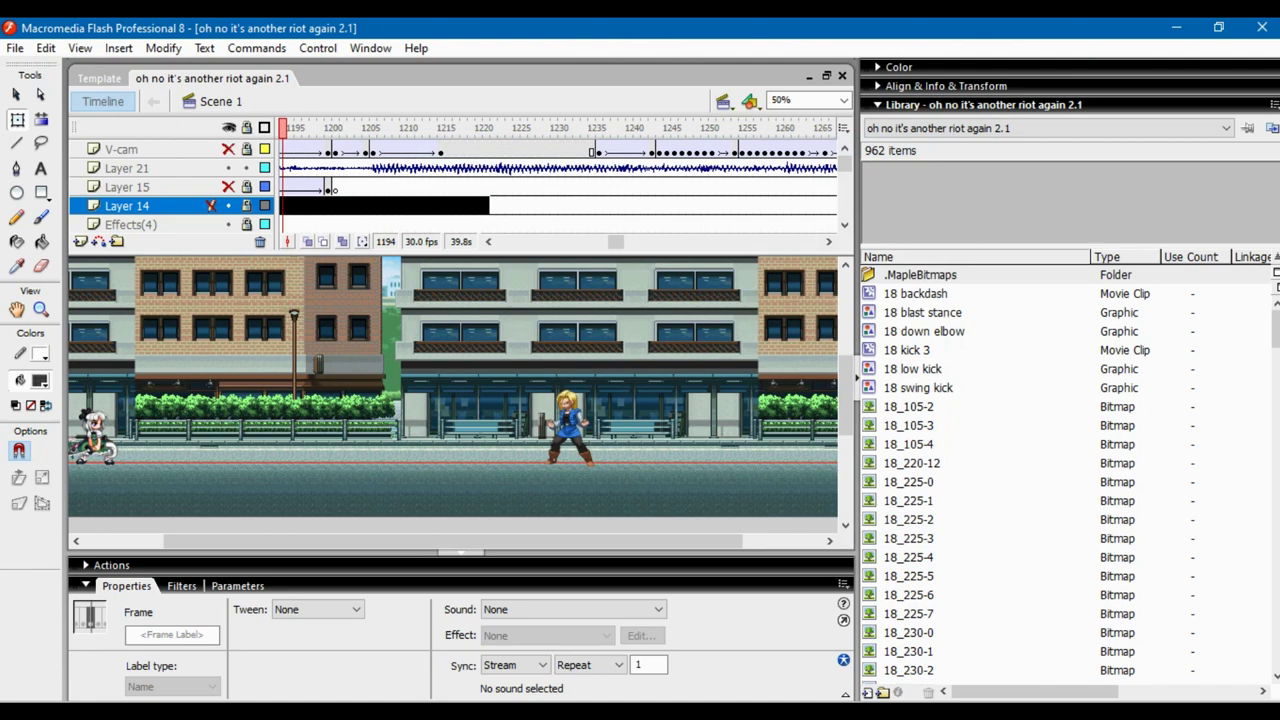
Switch to Bandicam, check the sound recording settings without changing them, and return to the Flash document
left_click(15, 48)
key("alt+Tab")
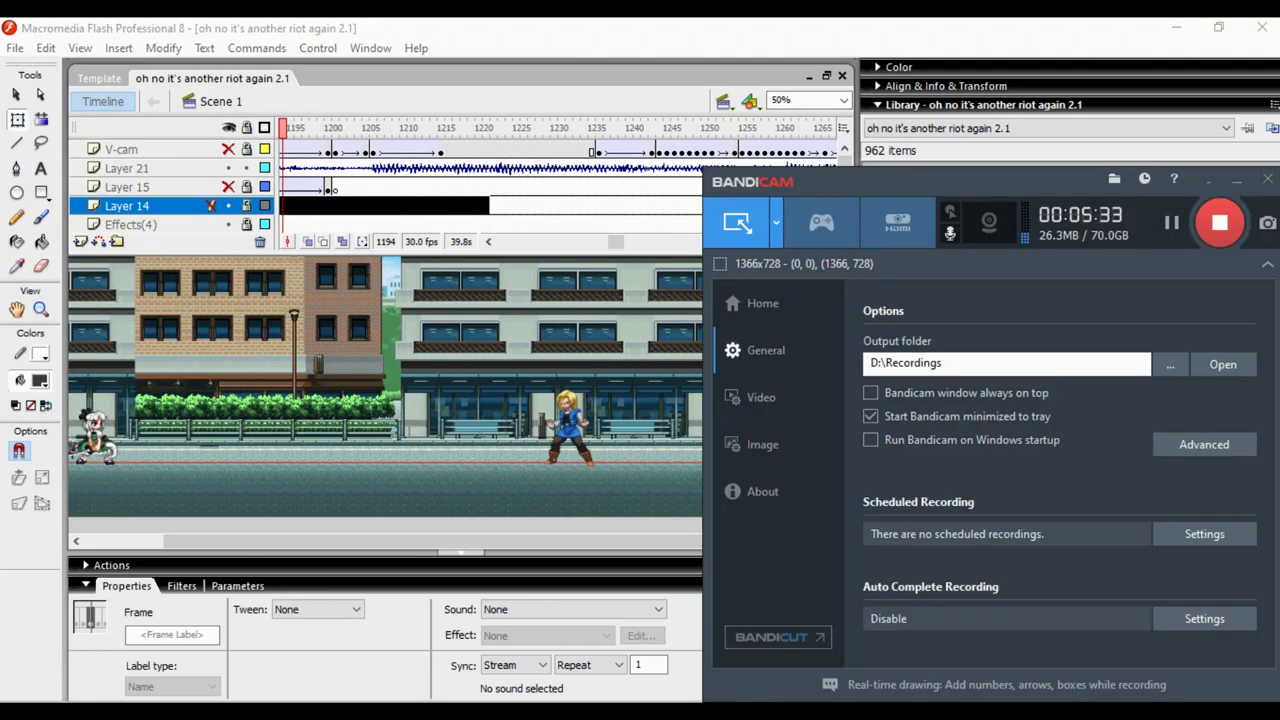
left_click(950, 232)
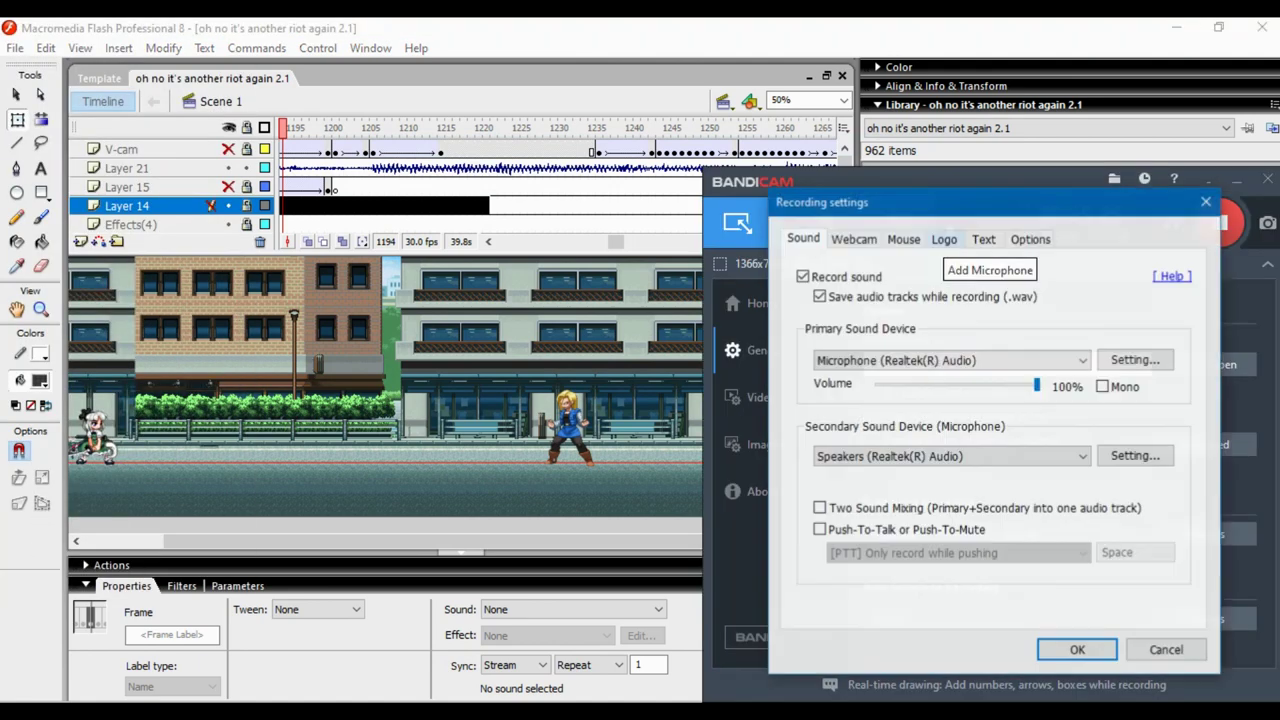
key("Escape")
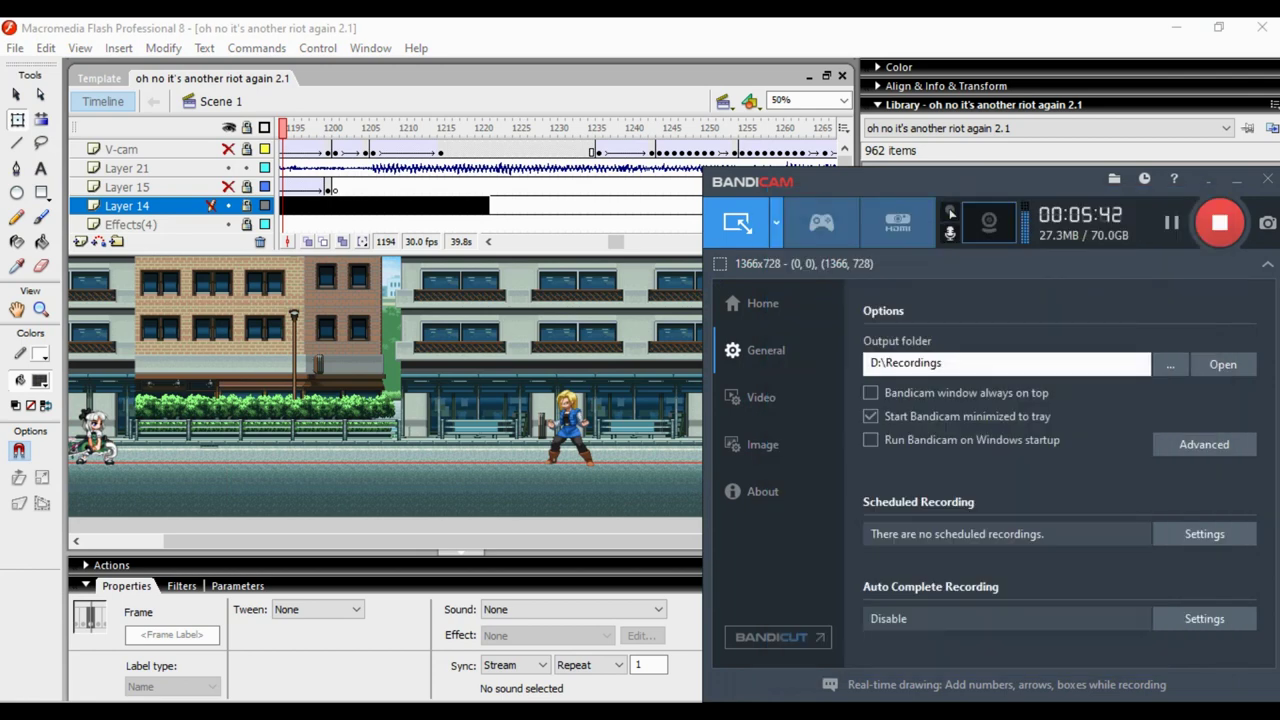
left_click(1237, 179)
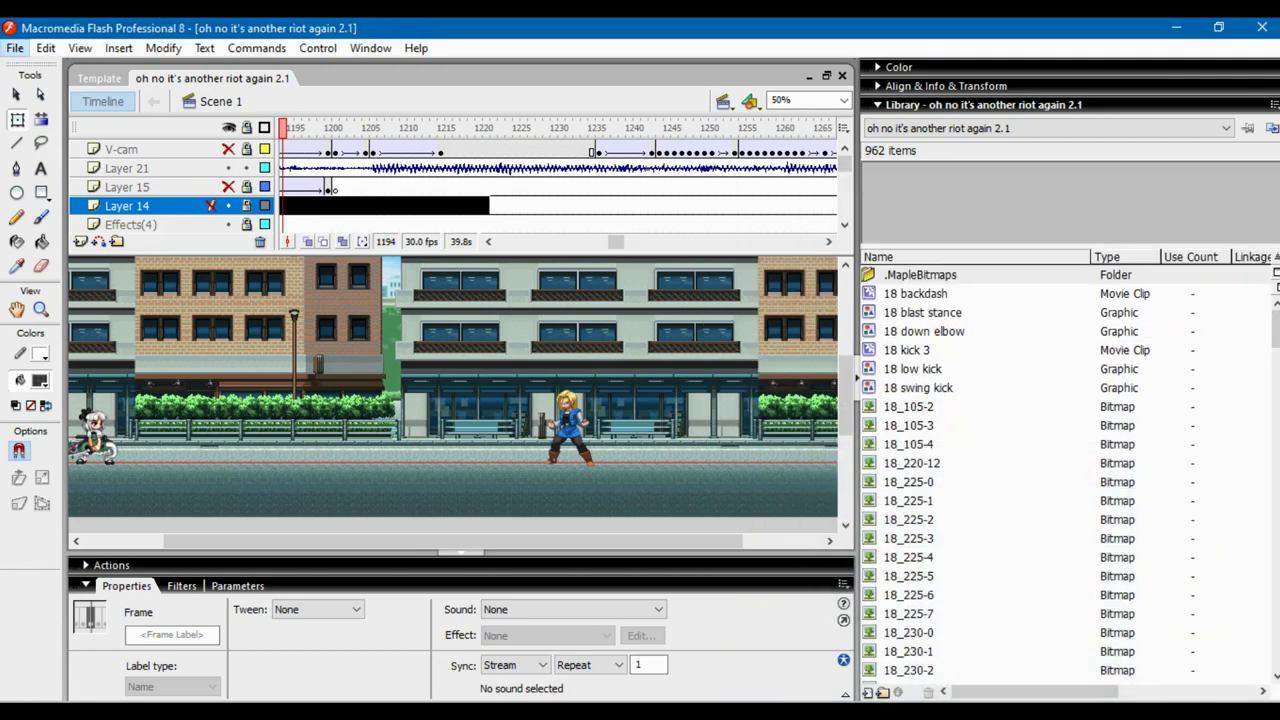
Examine the export commands for images and movies and the Publish Preview options
left_click(15, 48)
mouse_move(120, 352)
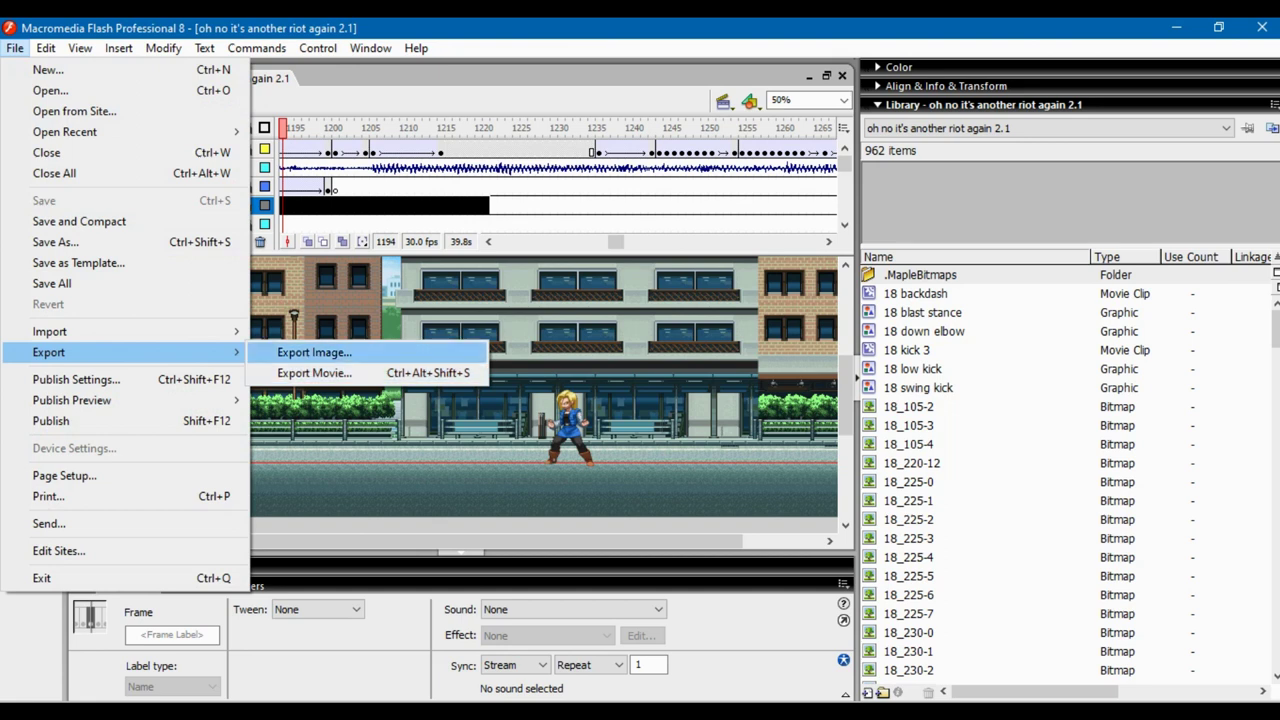
mouse_move(120, 400)
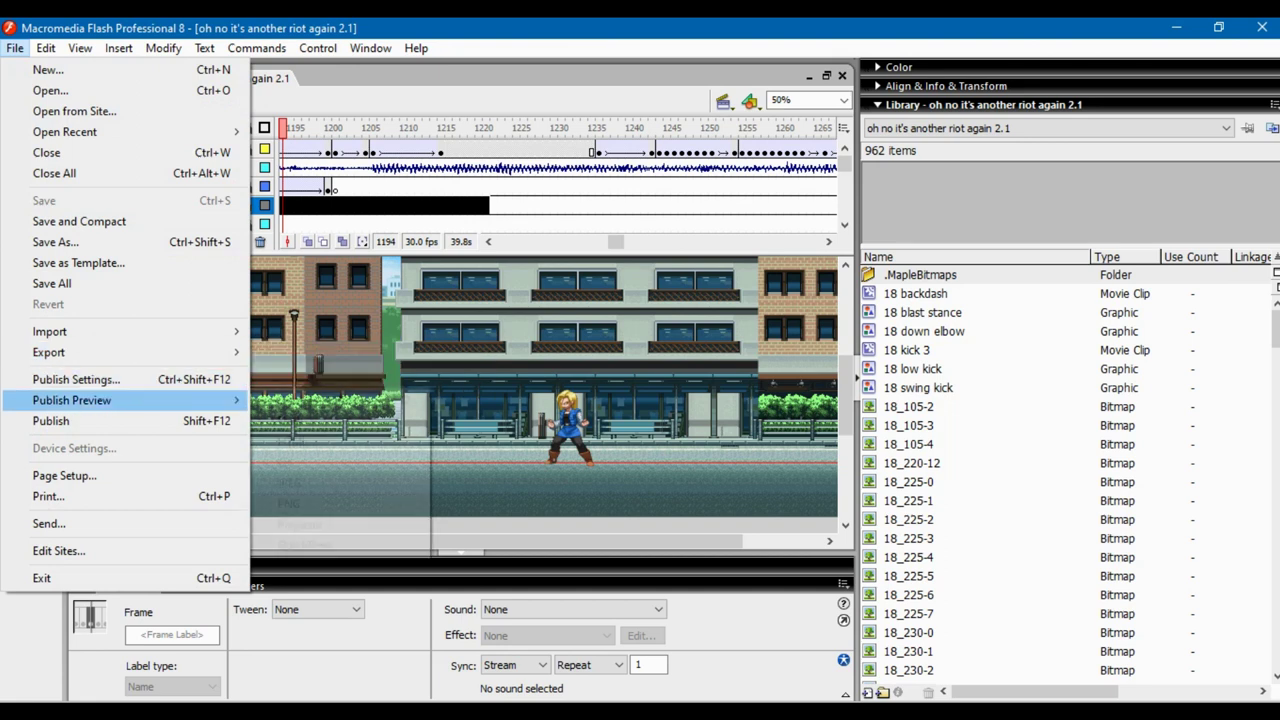